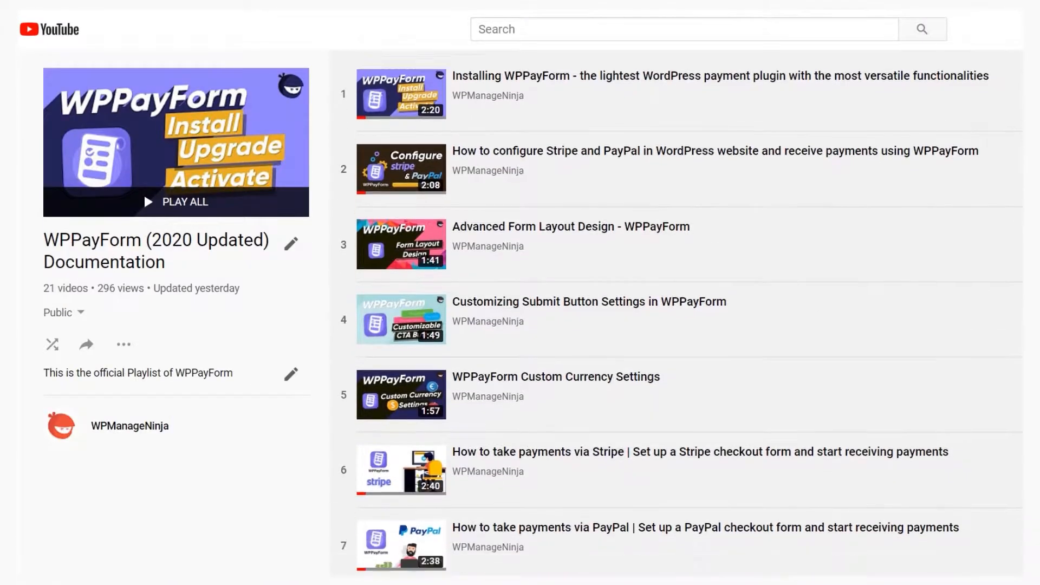
scroll(676, 313, down, 13)
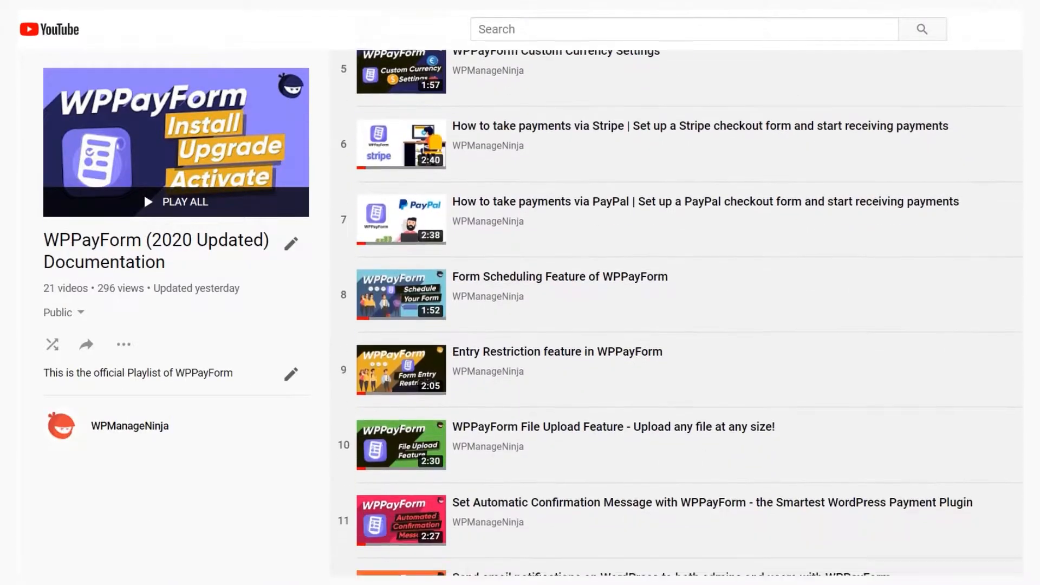
scroll(680, 313, down, 2)
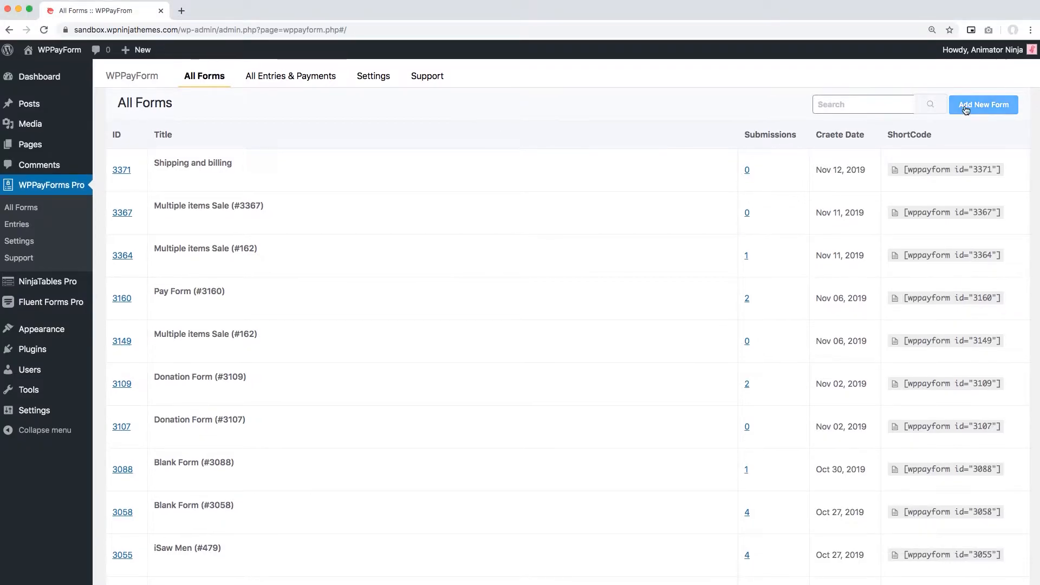
- Create a new blank form and add a Name field from the general fields
click(984, 104)
click(367, 376)
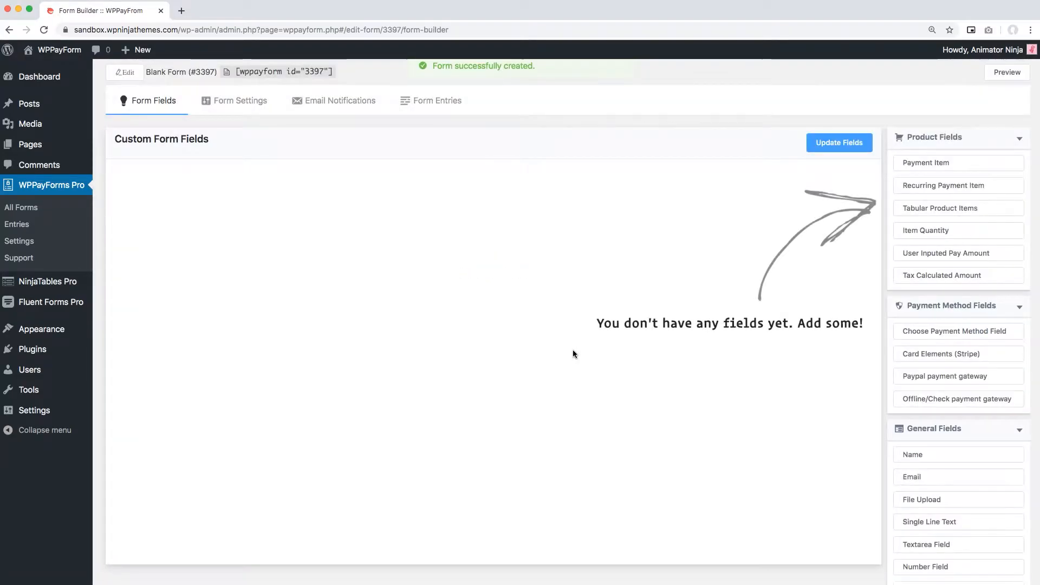
click(1018, 138)
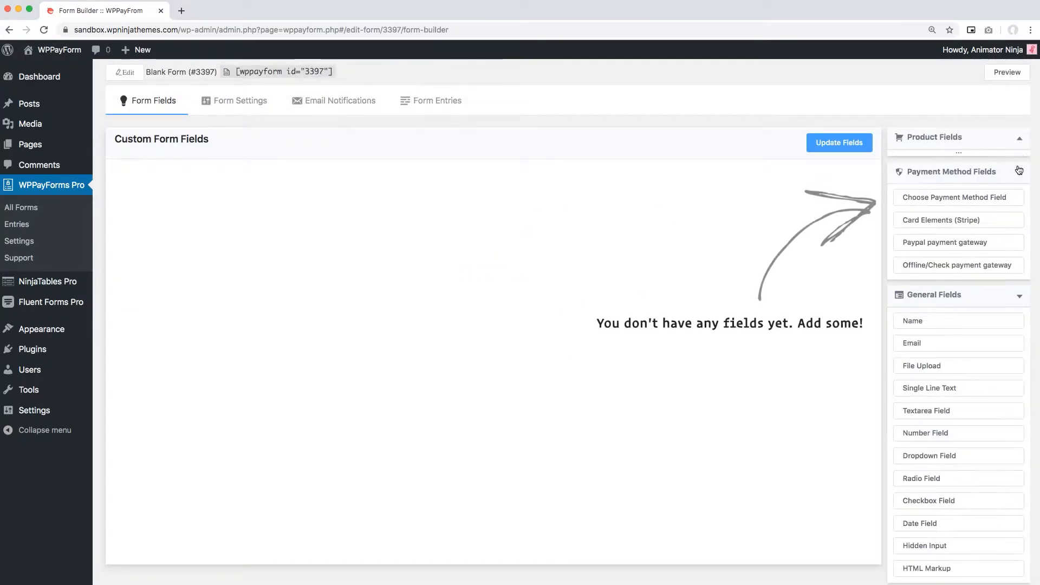
click(1019, 172)
drag(937, 231, 480, 171)
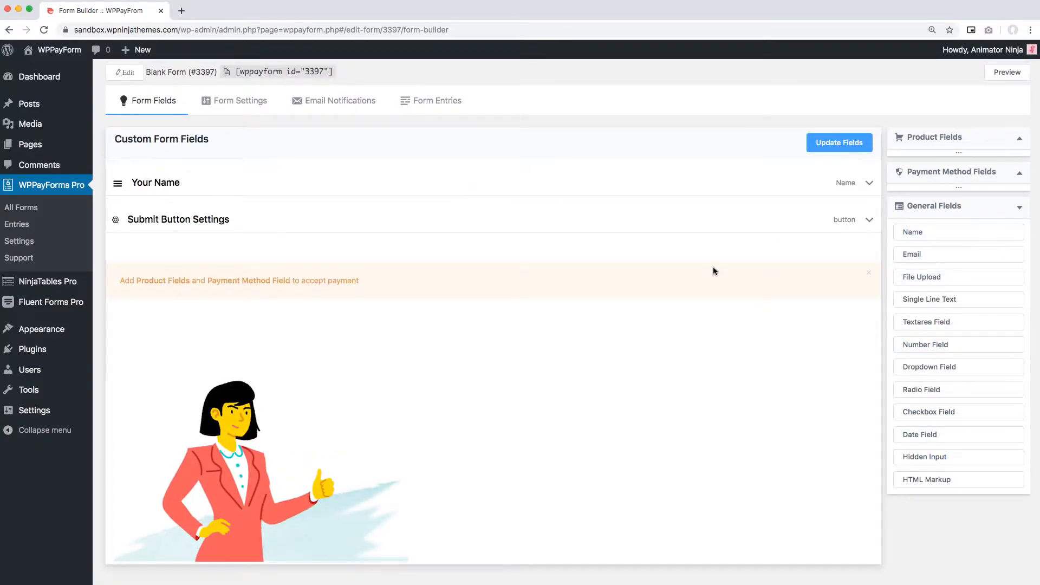
- Set the Name field's label to "Your Full Name" and make the field optional
click(870, 276)
click(869, 184)
click(278, 256)
text(Full Name)
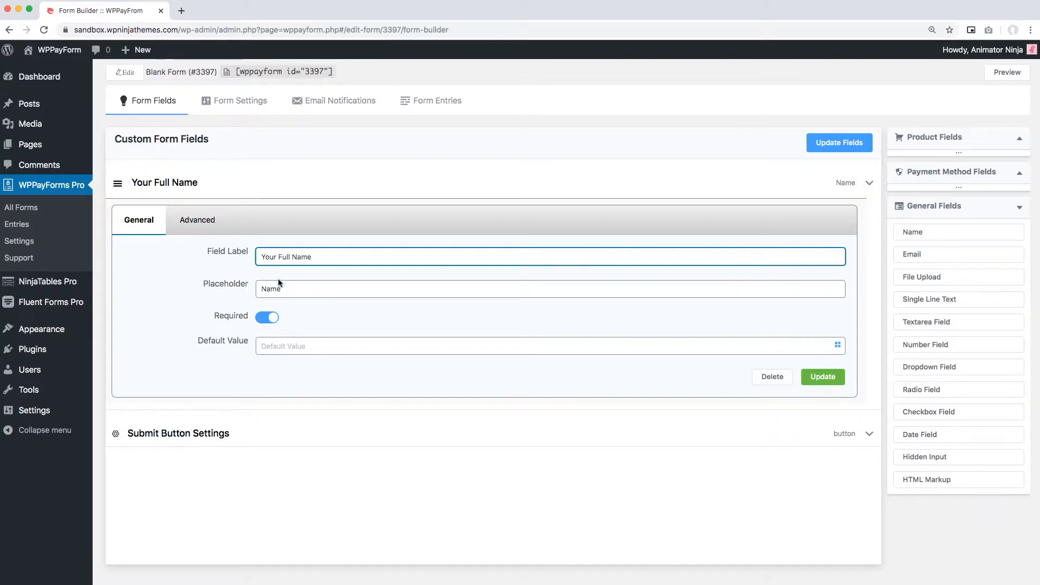
drag(283, 289, 248, 289)
click(267, 320)
click(267, 320)
click(267, 320)
click(346, 346)
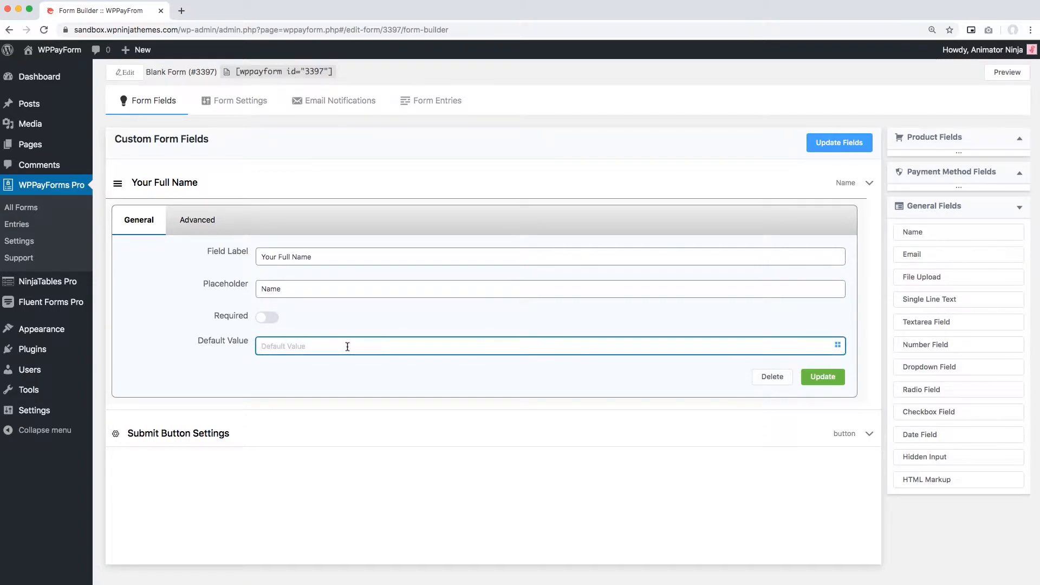
- Set the Name field's admin label to "Customer Name" and update the field
click(197, 220)
click(262, 256)
text(Customer Name)
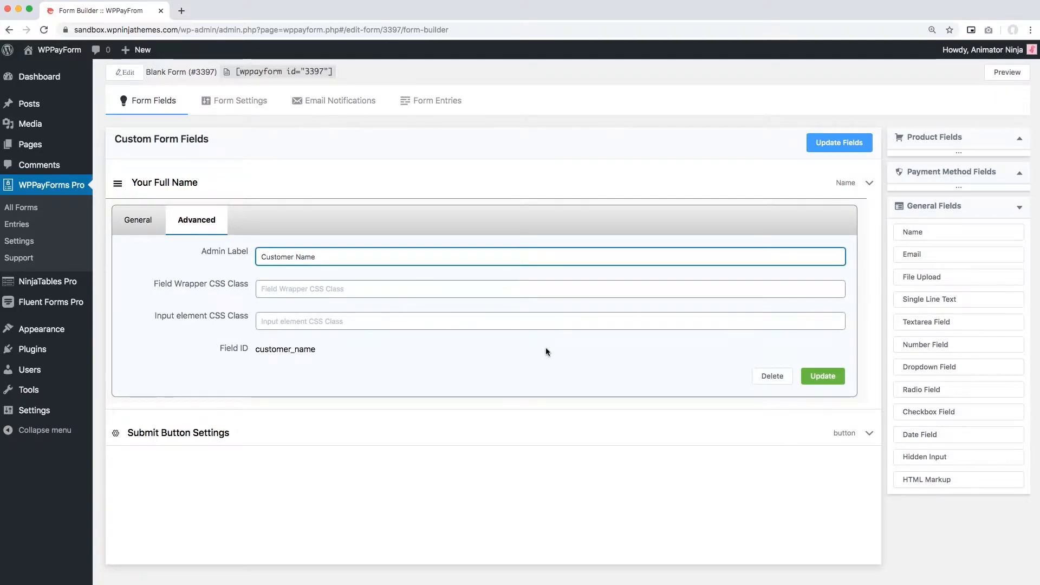
click(815, 377)
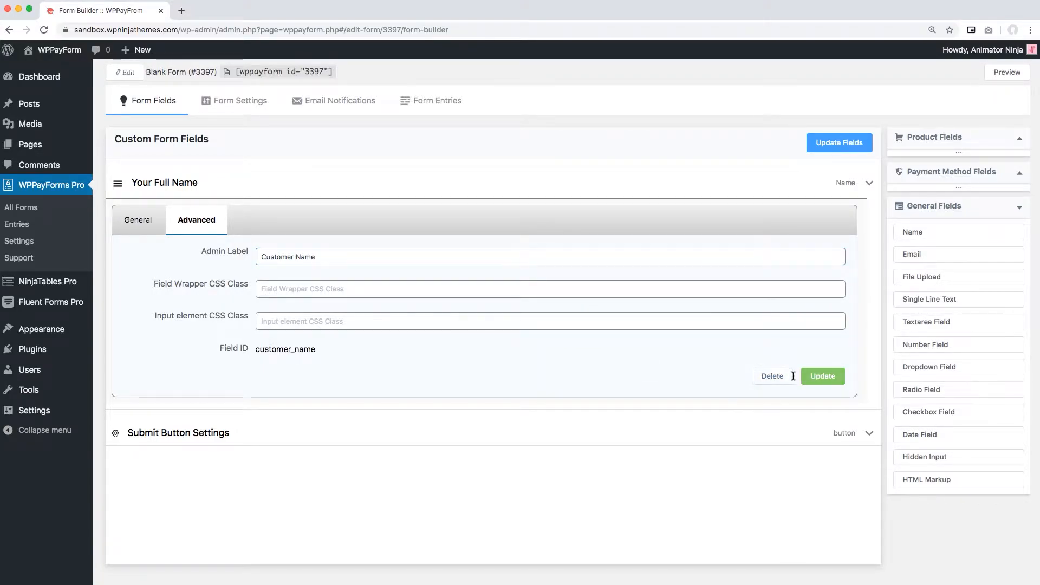
- Preview the form and check the label of the full name field
click(1007, 73)
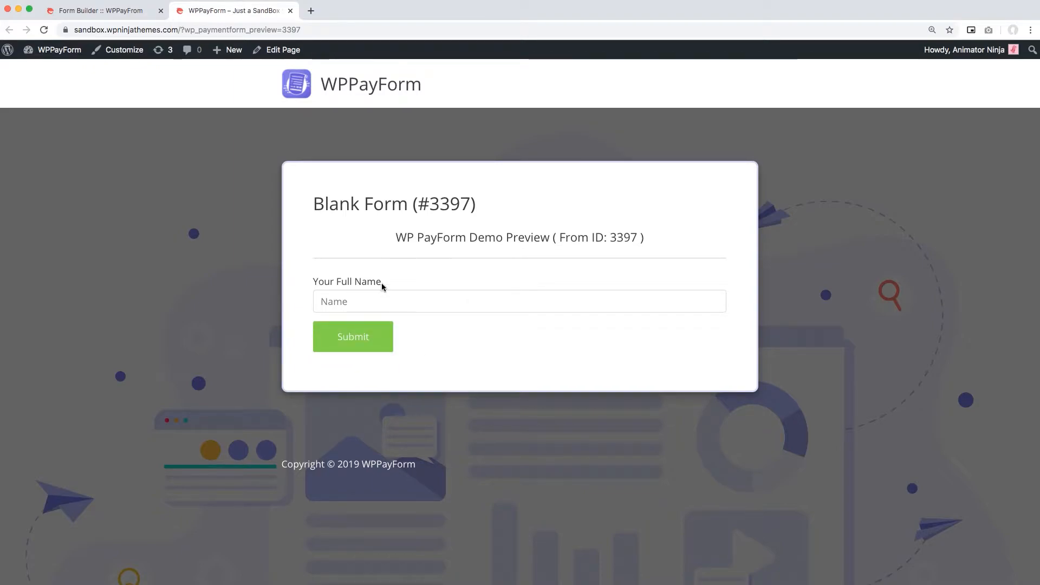
drag(381, 283, 312, 282)
click(461, 350)
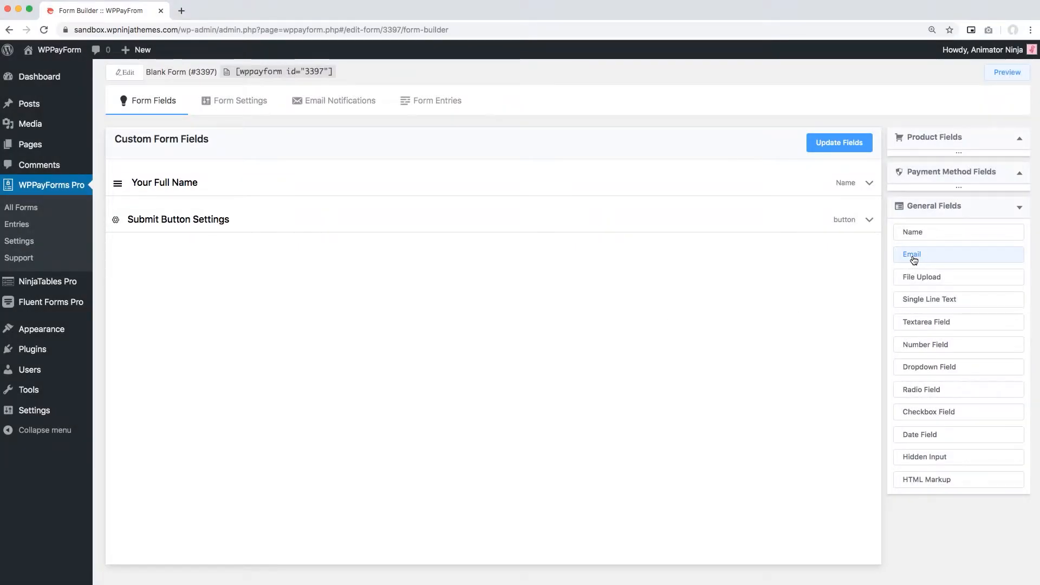
- Add an Email field below Your Full Name and label it "YOur Email Address"
drag(919, 261, 321, 214)
click(867, 224)
scroll(759, 325, down, 1)
drag(310, 309, 260, 309)
click(261, 276)
text(YOur Email Address)
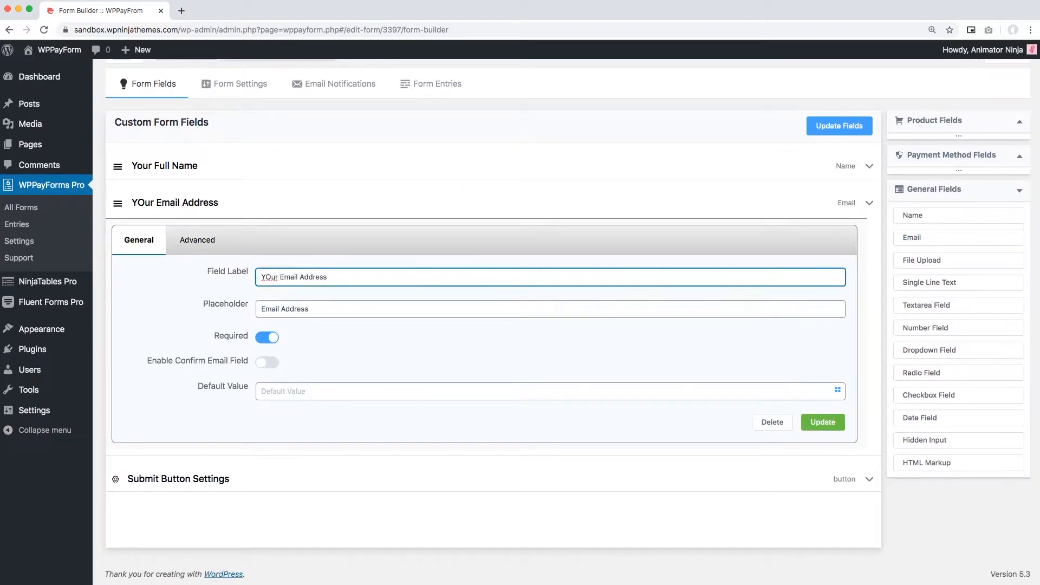
- Set the Email field's placeholder to "Enter your valid Email Address" and shorten its label to "Email Address"
click(261, 309)
text(Enter your valid)
click(278, 276)
key(BackSpace)
key(BackSpace)
key(BackSpace)
key(BackSpace)
key(BackSpace)
click(263, 347)
click(264, 341)
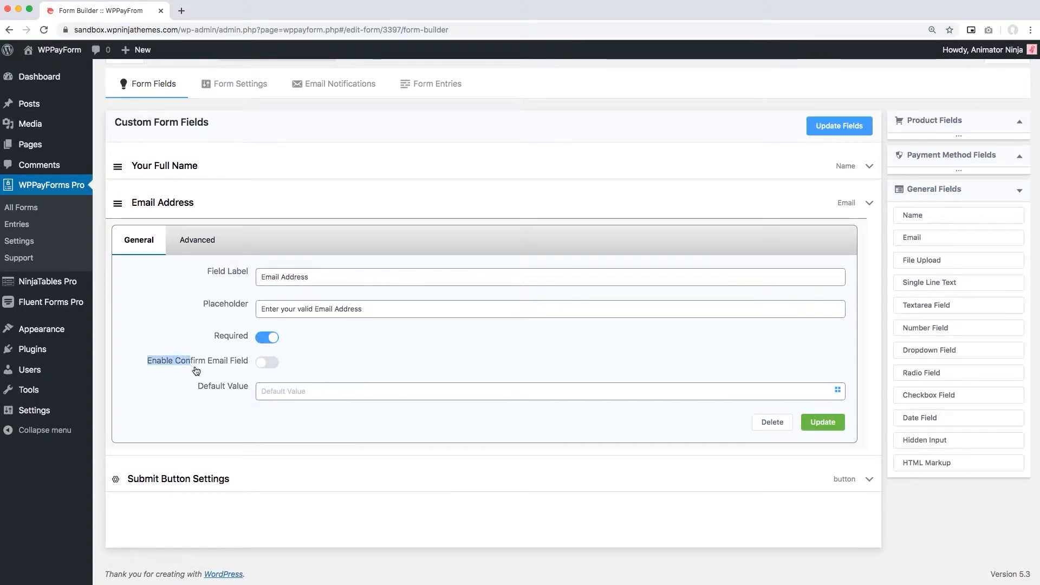
- Enable the confirm email field with the label "Confirm Email one more time" and save the form fields
click(267, 362)
click(336, 391)
text(one mo)
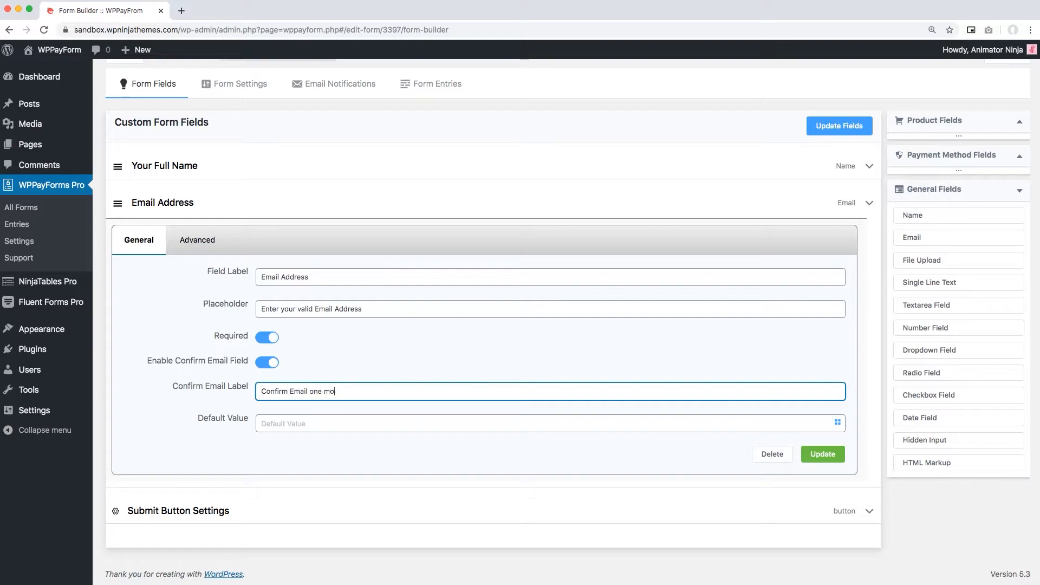
text(re time)
click(822, 454)
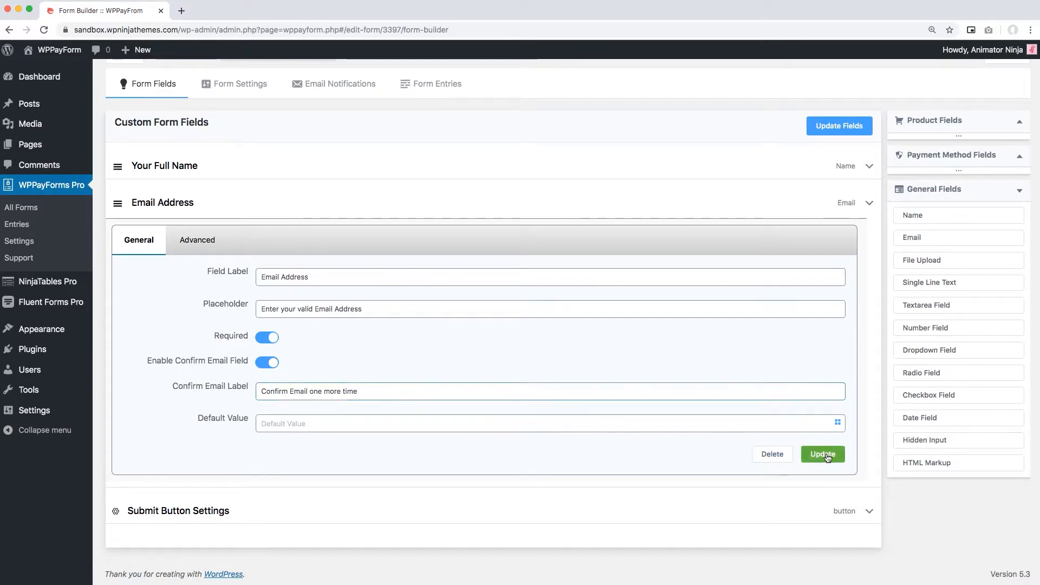
click(829, 135)
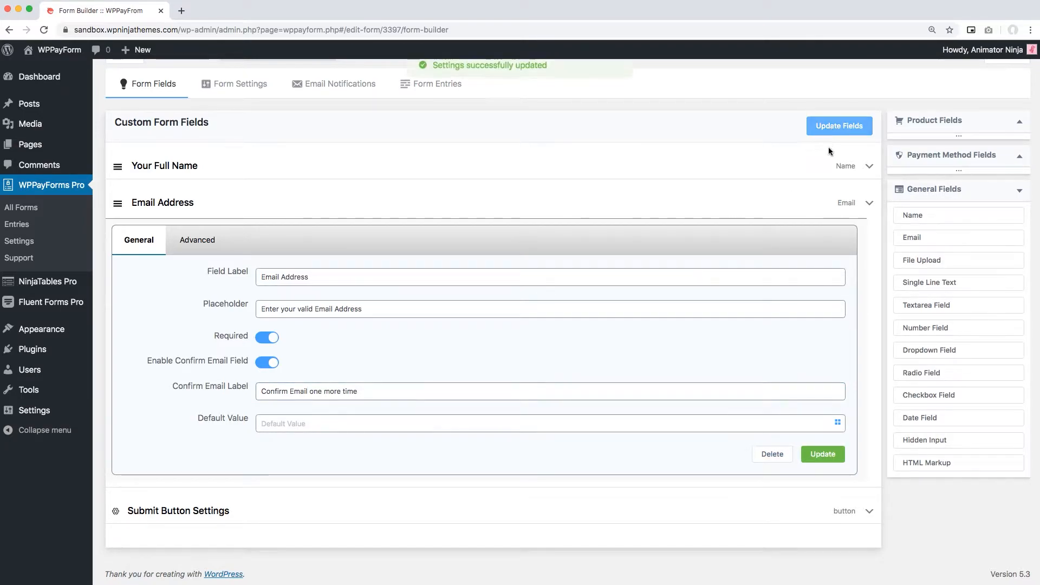
- Preview the form and examine the email confirmation field
click(1006, 77)
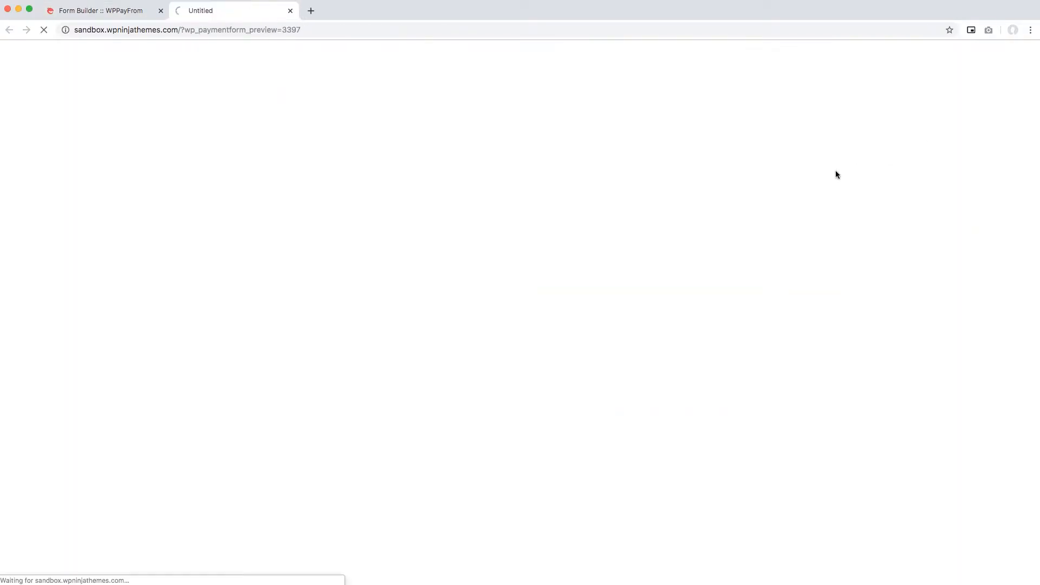
drag(449, 385, 307, 367)
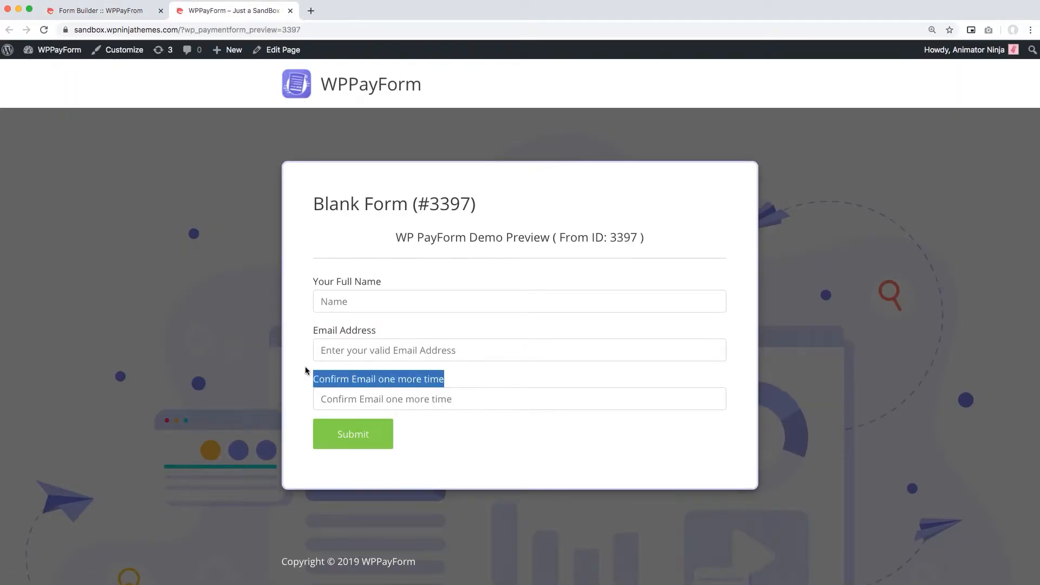
click(437, 399)
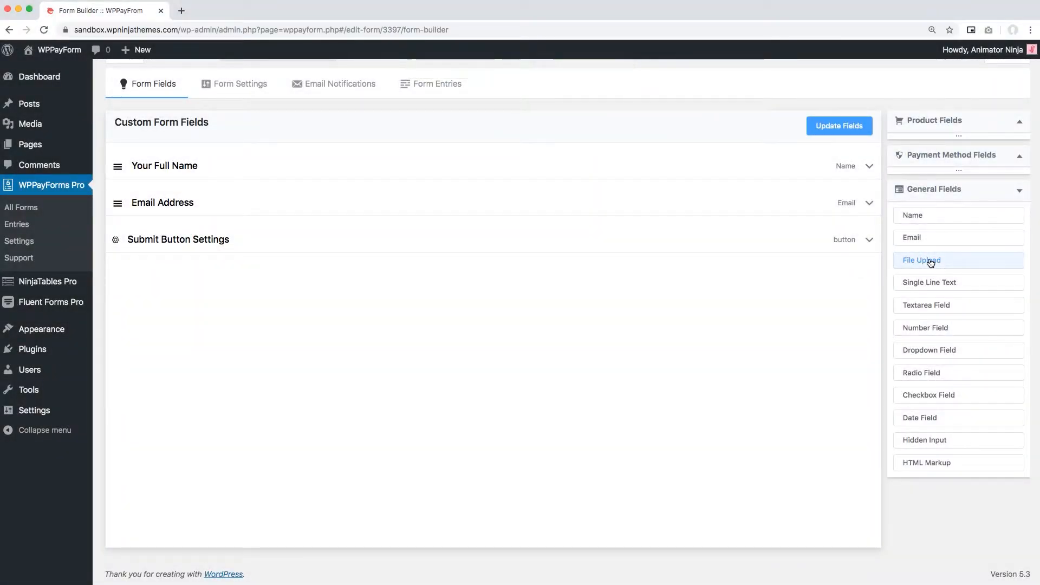
- Add an optional File Upload field with the button text "Drag & Drop your files or Browse your PC"
click(930, 262)
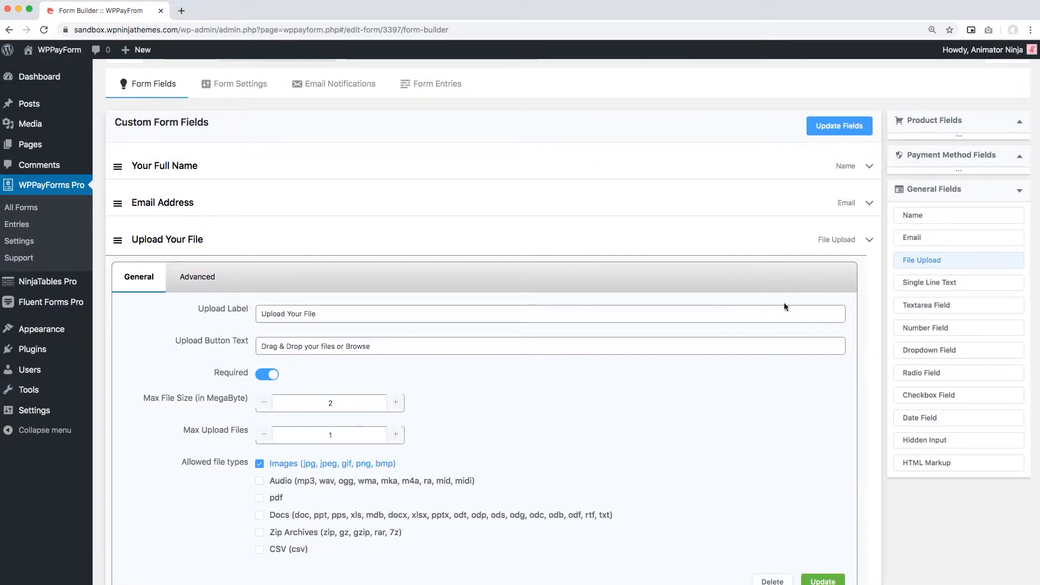
scroll(785, 302, down, 2)
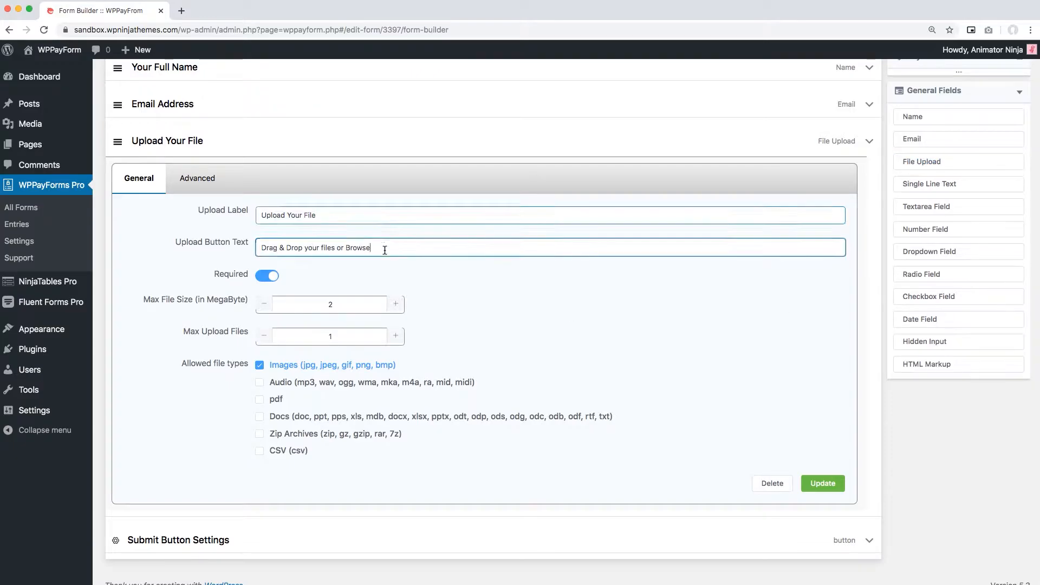
click(384, 247)
click(453, 285)
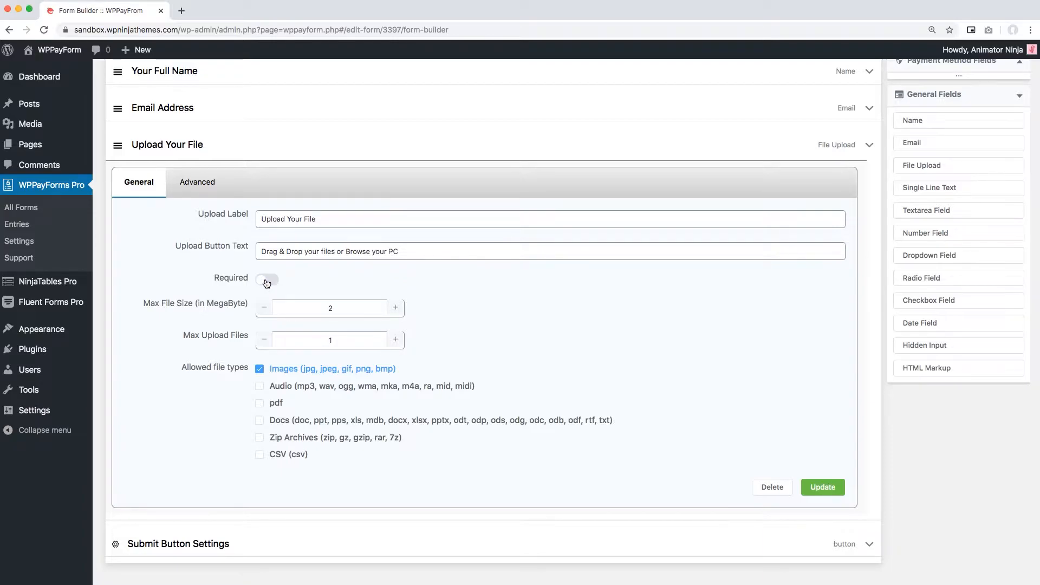
- Set the upload field's maximum file size to 20 MB and its maximum upload files to 5
drag(207, 305, 232, 309)
click(231, 309)
text(0)
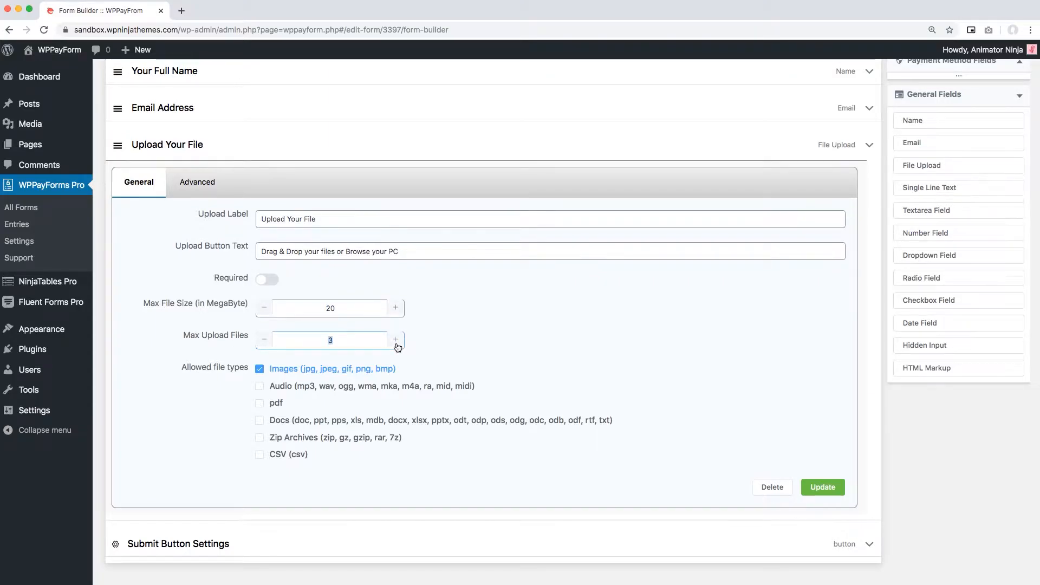
scroll(445, 355, down, 1)
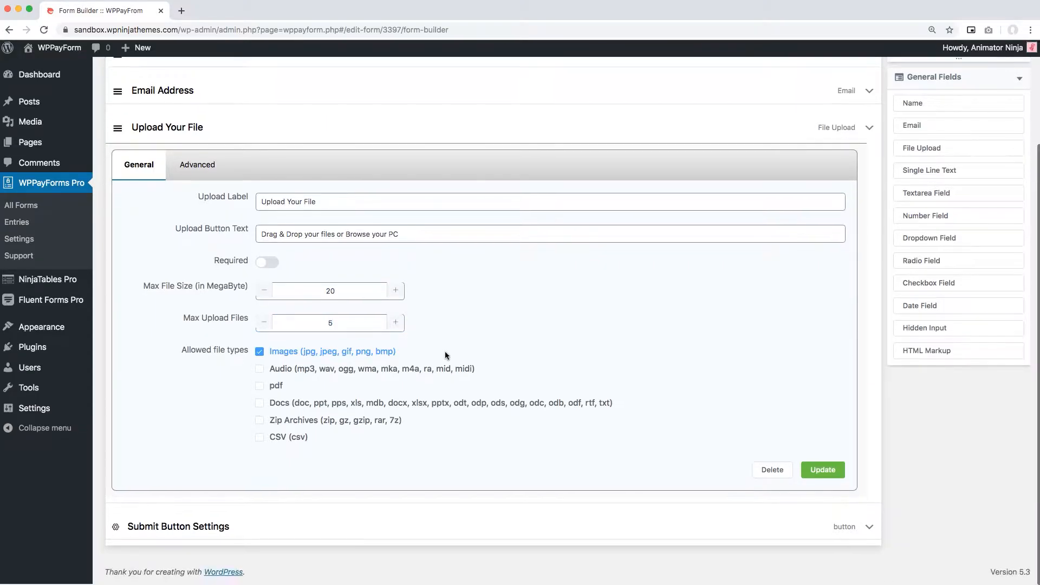
- Allow pdf and Docs file types for the upload field and update it
click(259, 388)
click(259, 405)
click(824, 471)
- Preview the form and test the upload field with the drawing-with-the-pen PNG image
click(1007, 73)
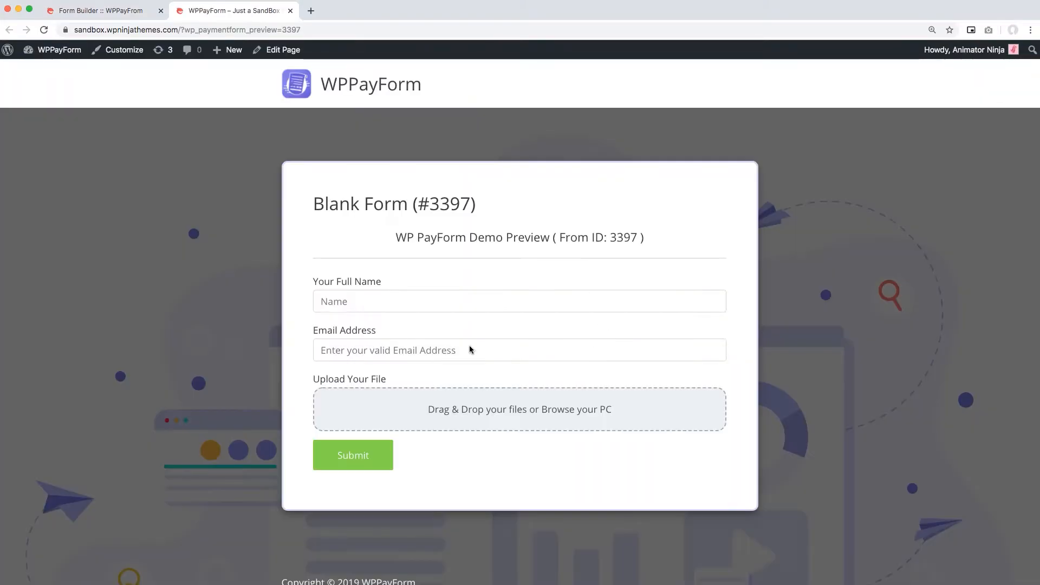
click(610, 409)
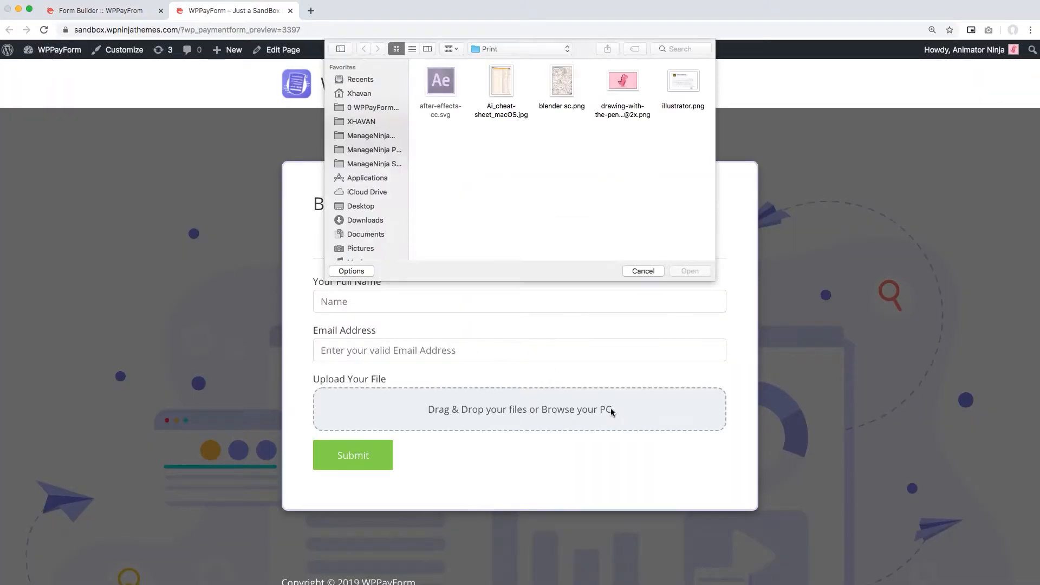
click(604, 108)
click(690, 271)
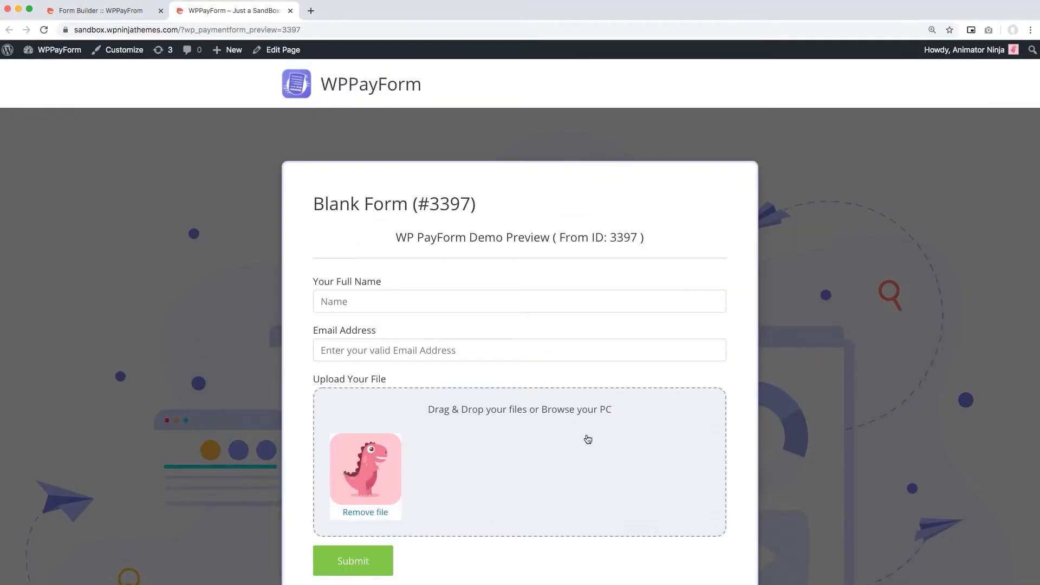
scroll(584, 437, down, 3)
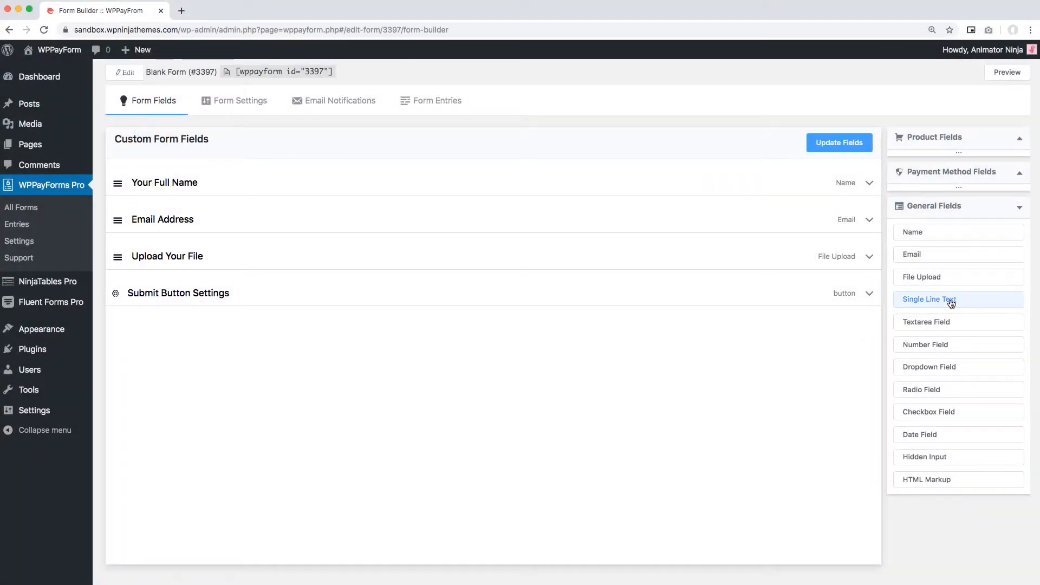
- Add a Single Line Text field labelled "Company name" with the placeholder "For Example: Google LLC..." and update it
click(951, 301)
text(Product)
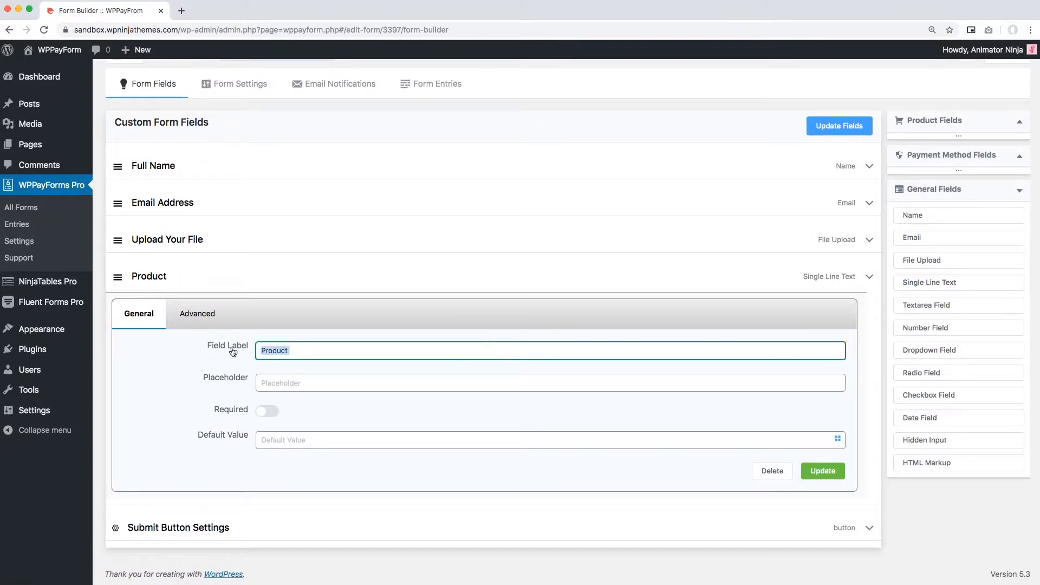
text(Describe)
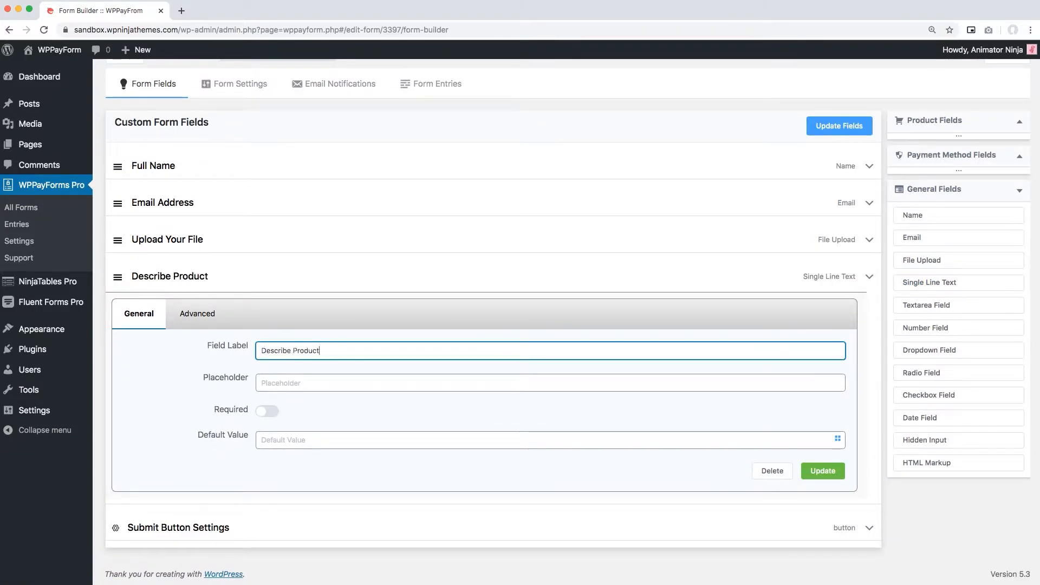
key(ctrl+a)
text(C)
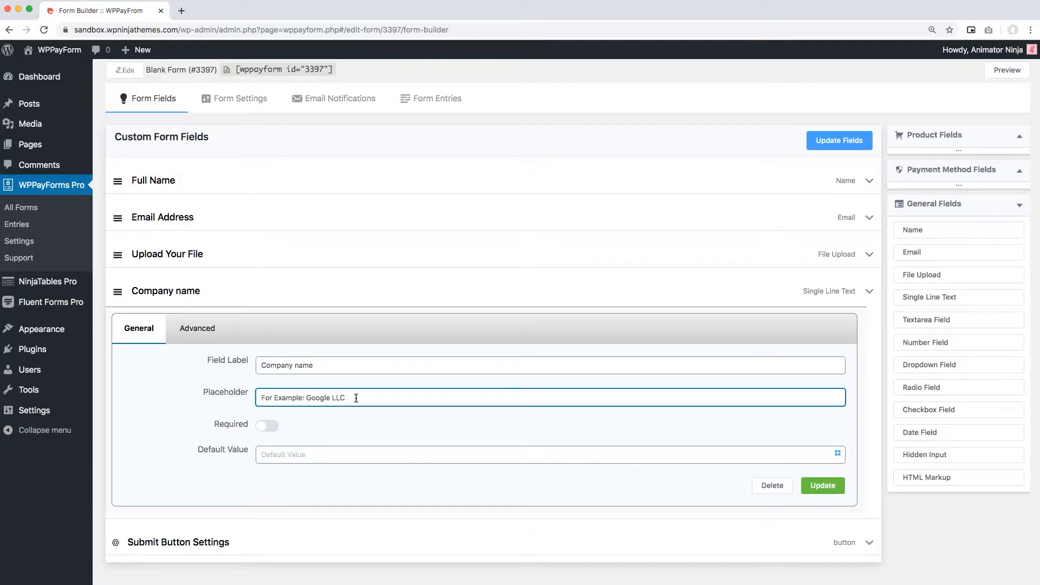
click(818, 485)
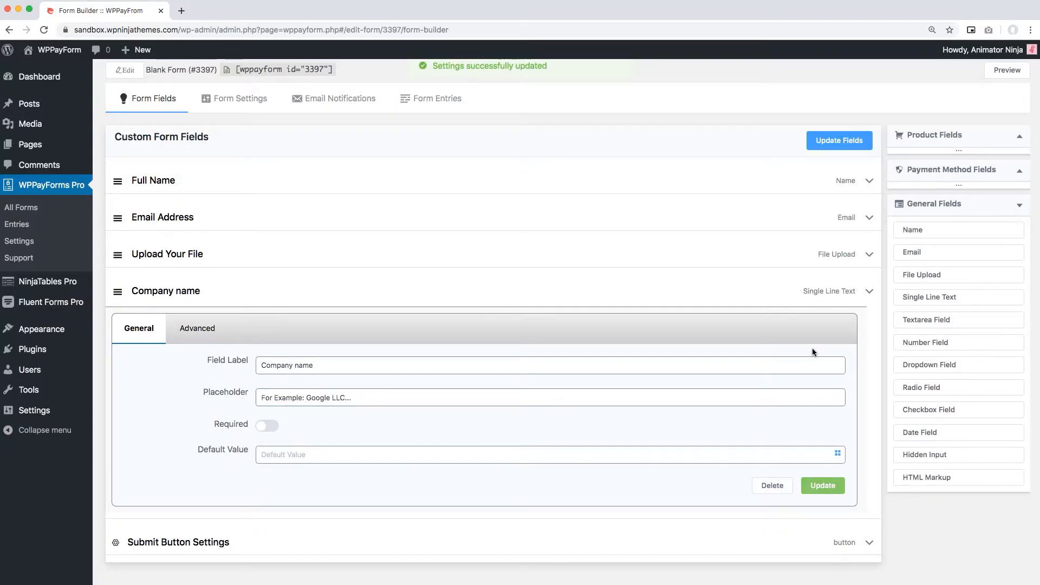
- Preview the form and check the company name field with its placeholder
click(1007, 70)
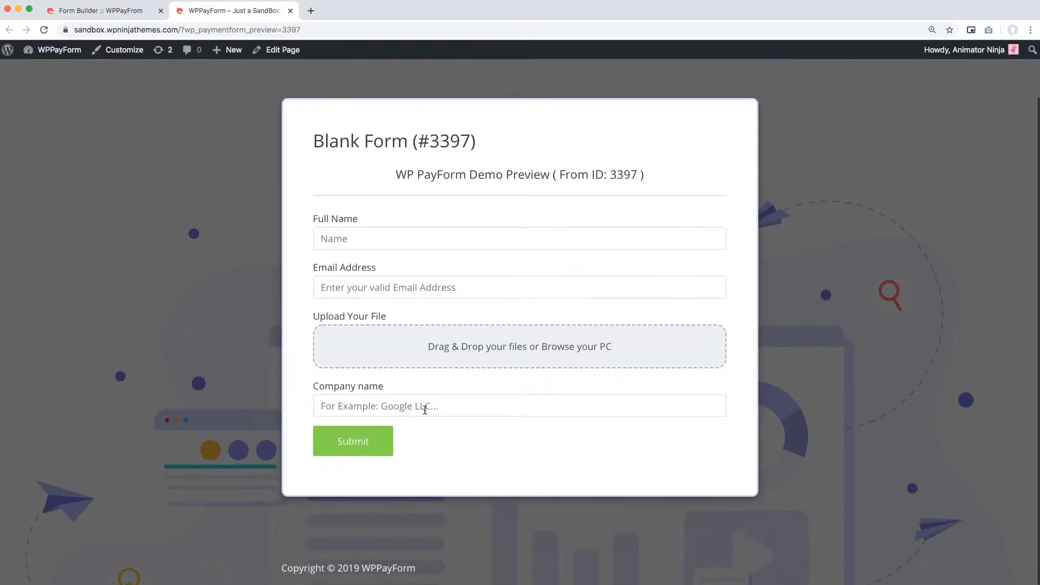
click(435, 407)
click(469, 440)
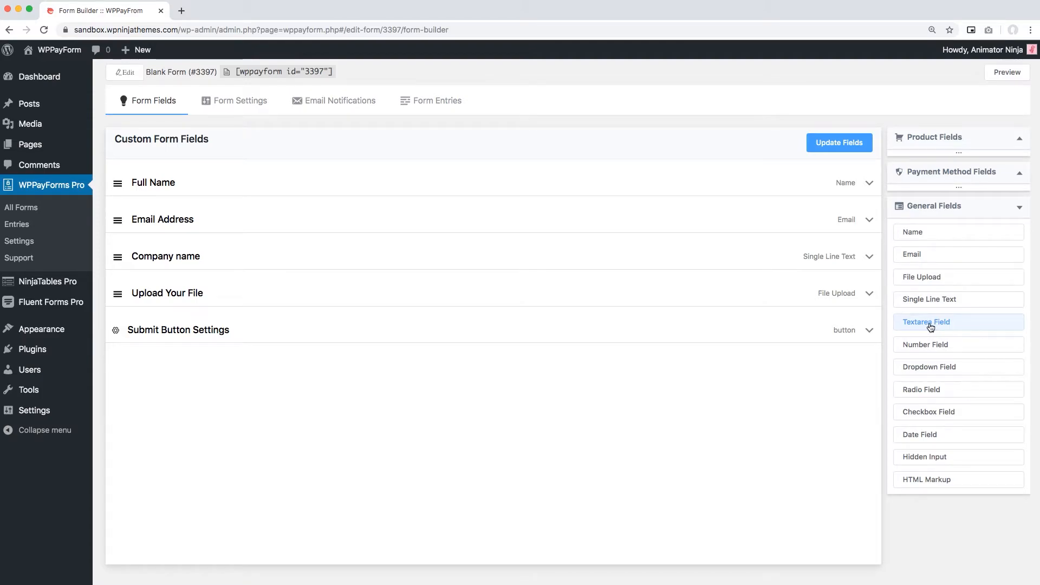
- Add a Textarea field labelled "Address/Residence" with a minimum height of 200 and update it
click(929, 323)
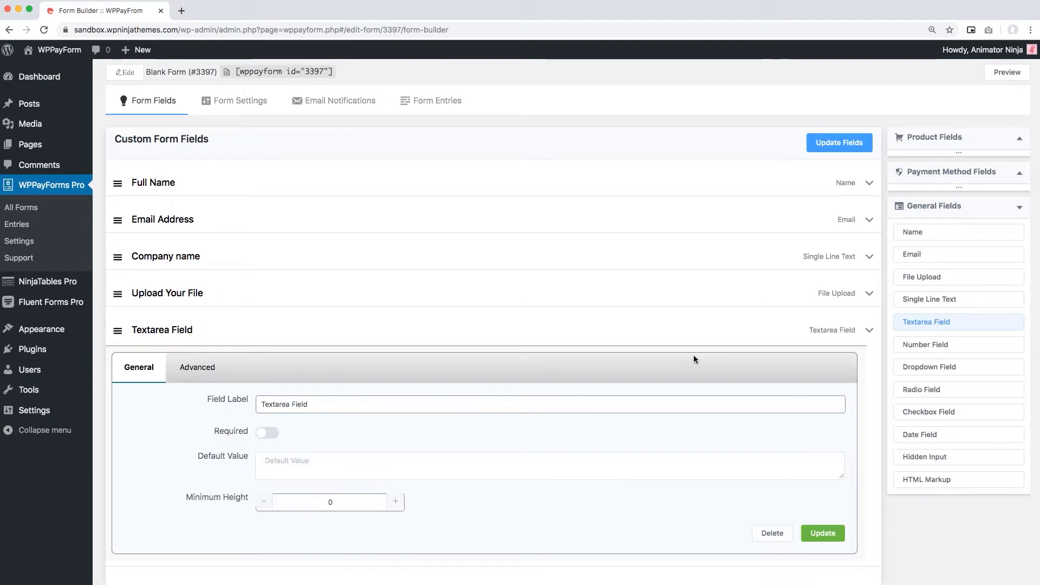
scroll(693, 356, down, 2)
drag(488, 350, 258, 347)
text(Ad)
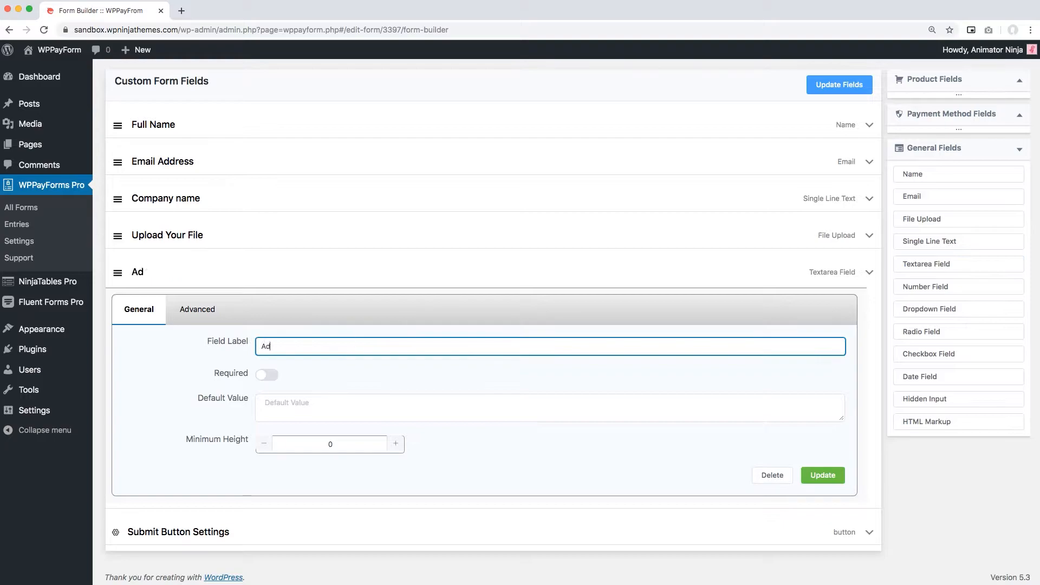
text(dress/Residence)
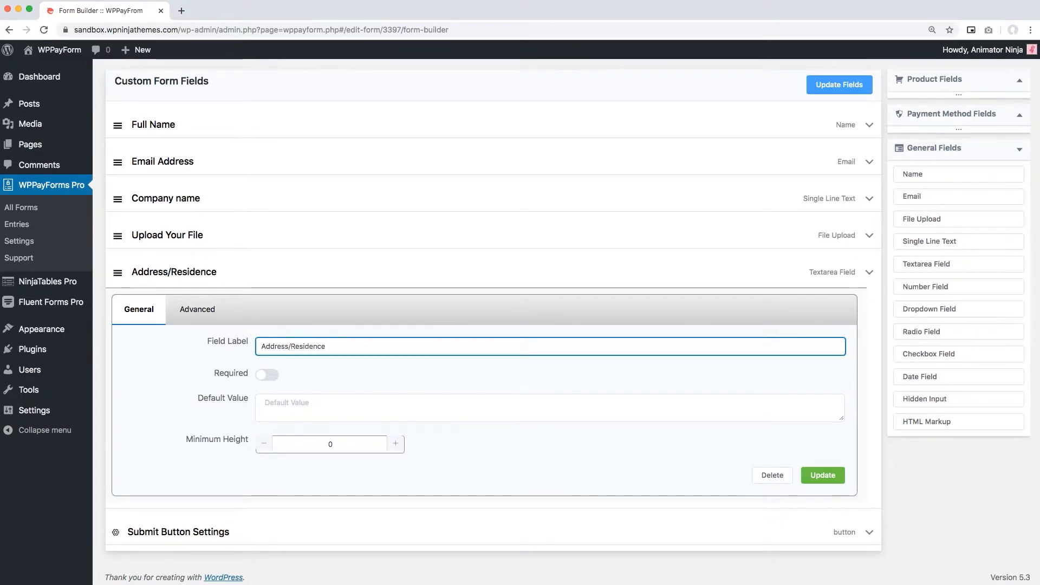
click(304, 407)
drag(370, 441, 321, 444)
text(200)
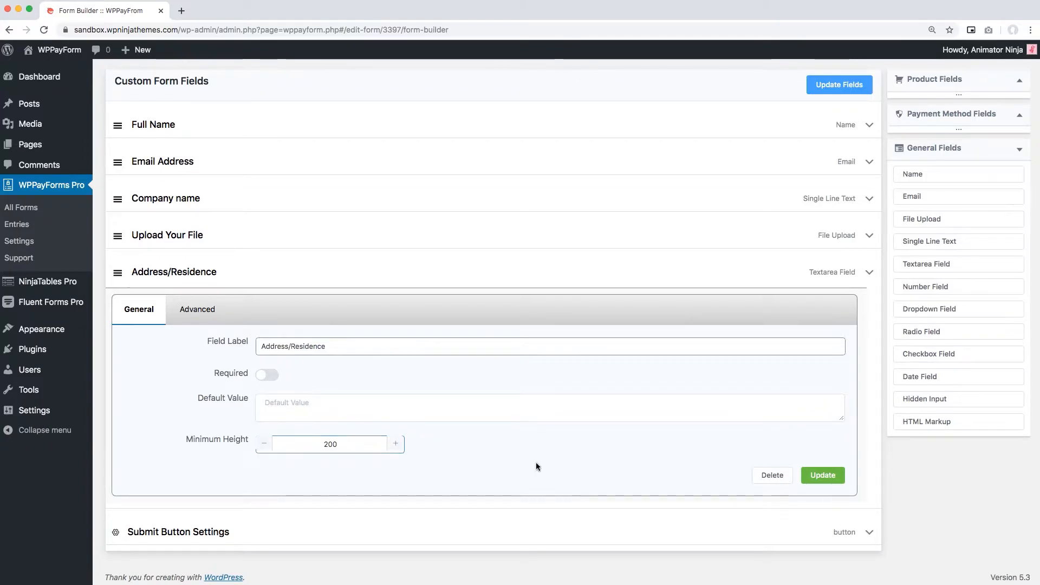
click(827, 476)
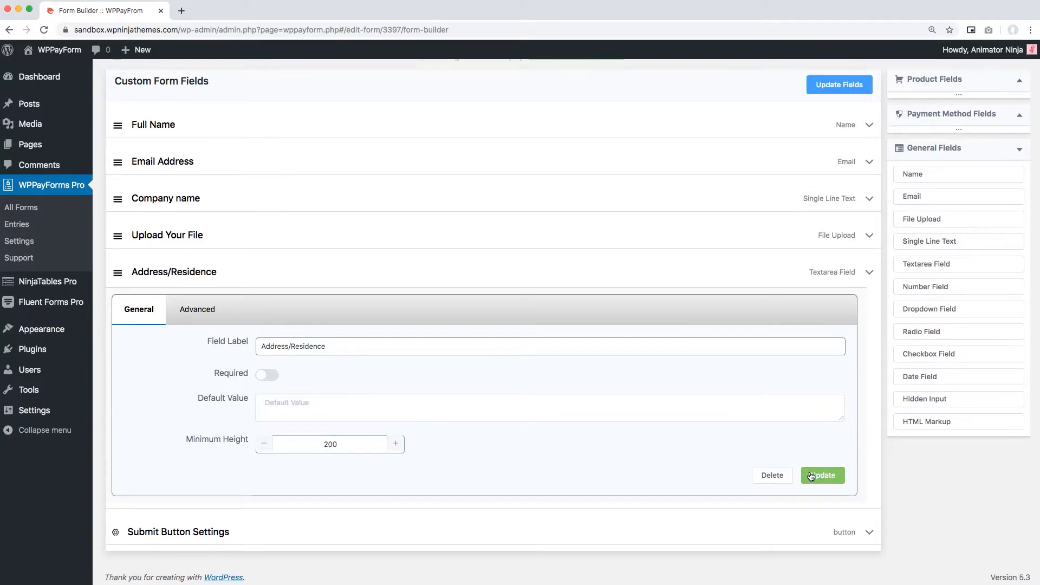
- Preview the form and test resizing the Address/Residence text area
scroll(921, 271, up, 3)
click(1007, 74)
scroll(528, 282, down, 4)
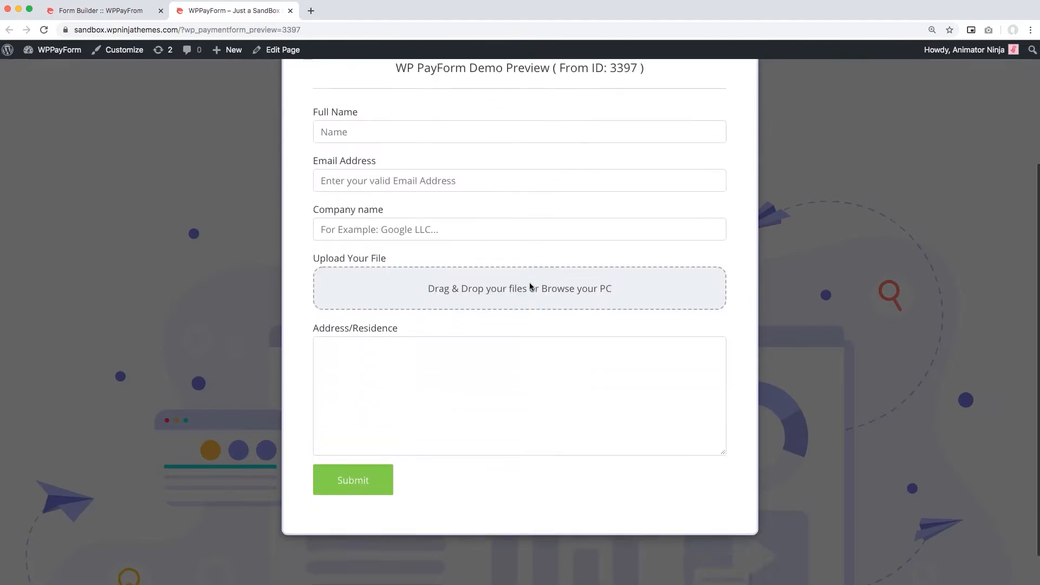
drag(723, 418, 495, 371)
drag(495, 372, 575, 379)
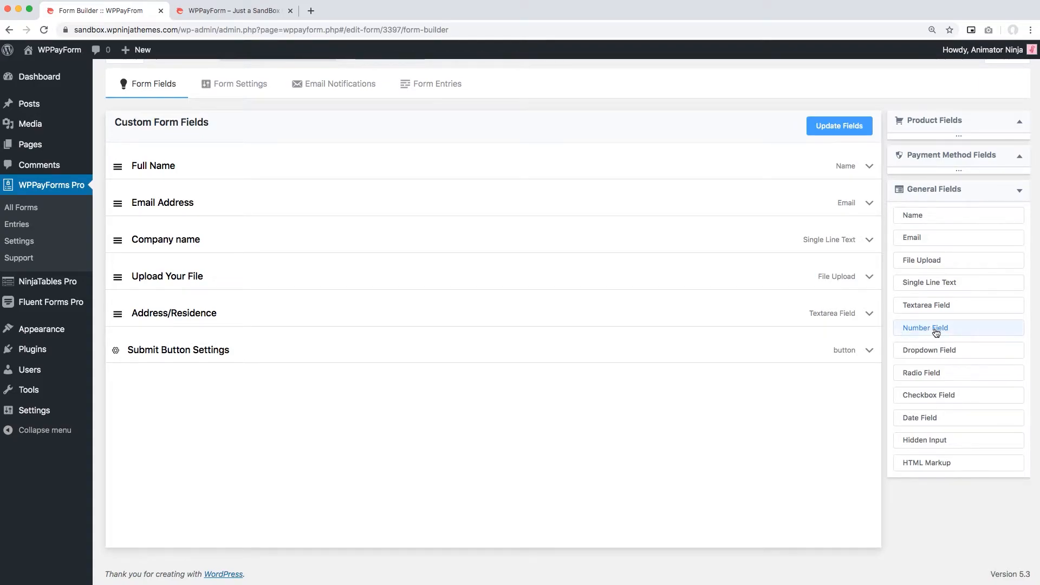
- Add a Number field below Address/Residence, labelled "Age" with the placeholder "18"
drag(945, 331, 238, 323)
click(869, 351)
scroll(766, 348, down, 2)
text(C)
drag(311, 320, 232, 327)
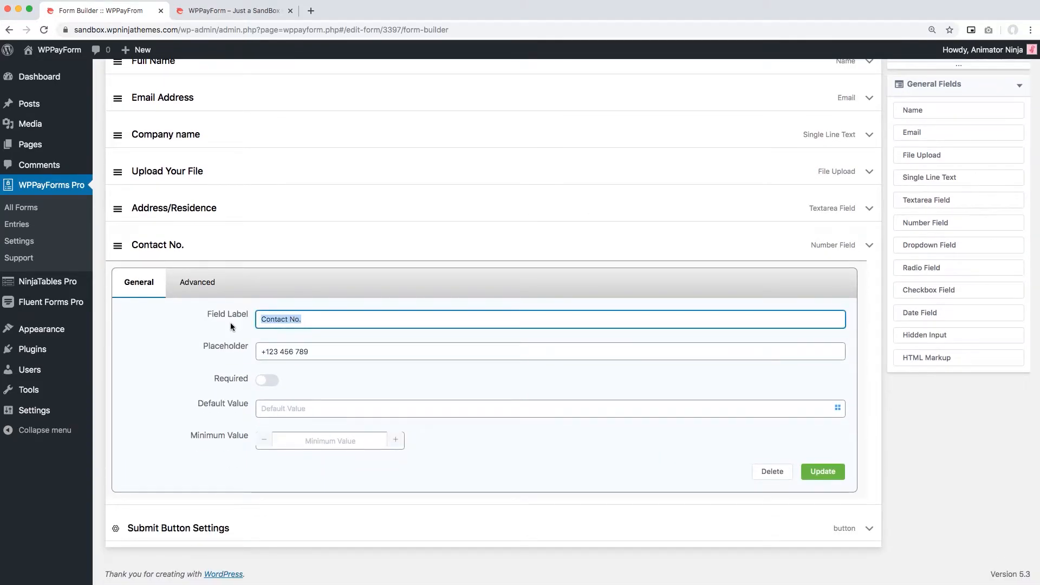
text(Age)
key(Tab)
text(Wh)
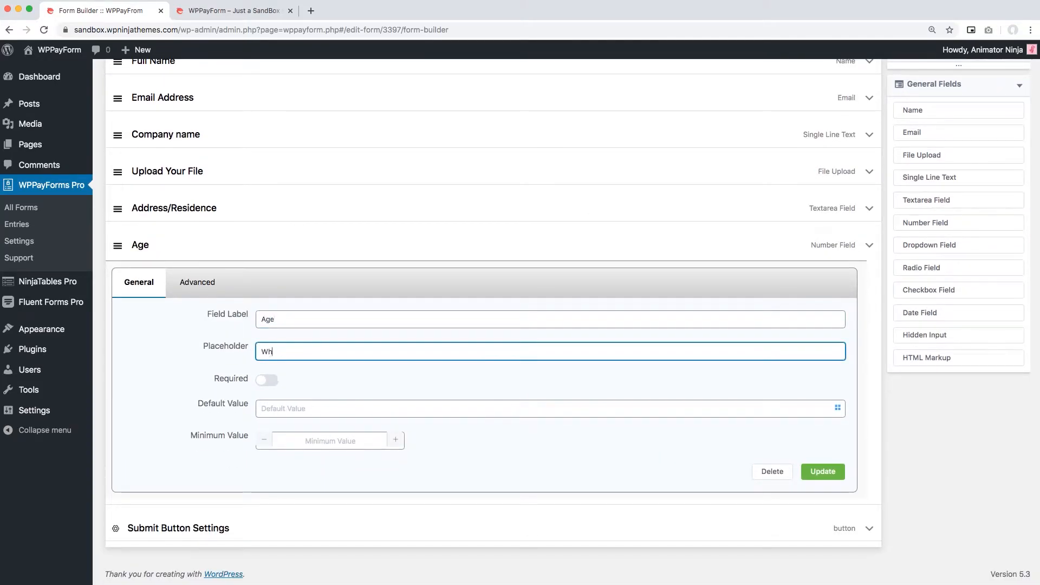
text(a18 years)
- Make the Age field required with a minimum value of 16, update it and collapse its settings
click(273, 385)
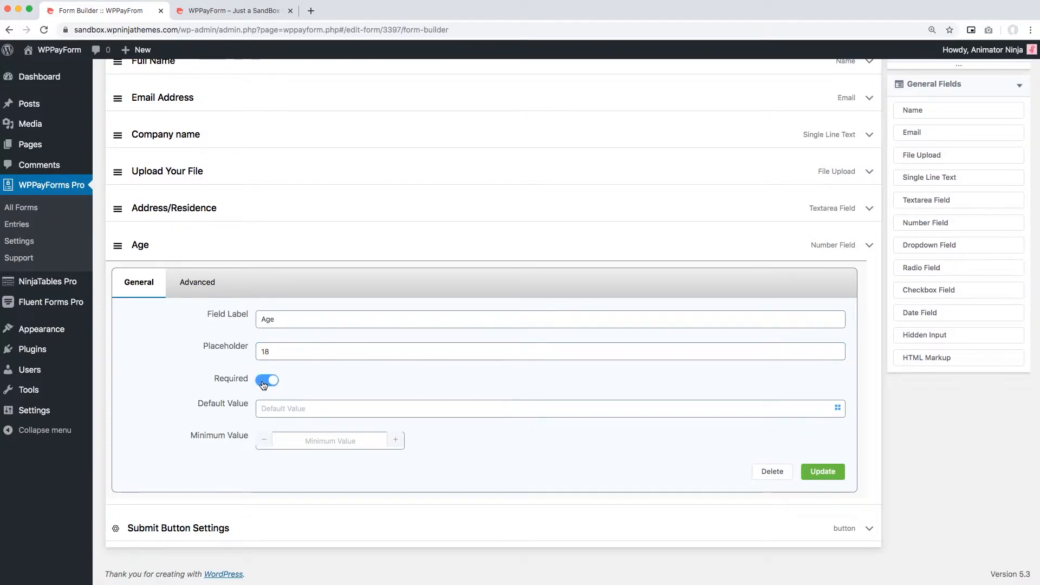
click(274, 383)
click(274, 382)
click(482, 416)
click(375, 441)
click(418, 464)
click(823, 471)
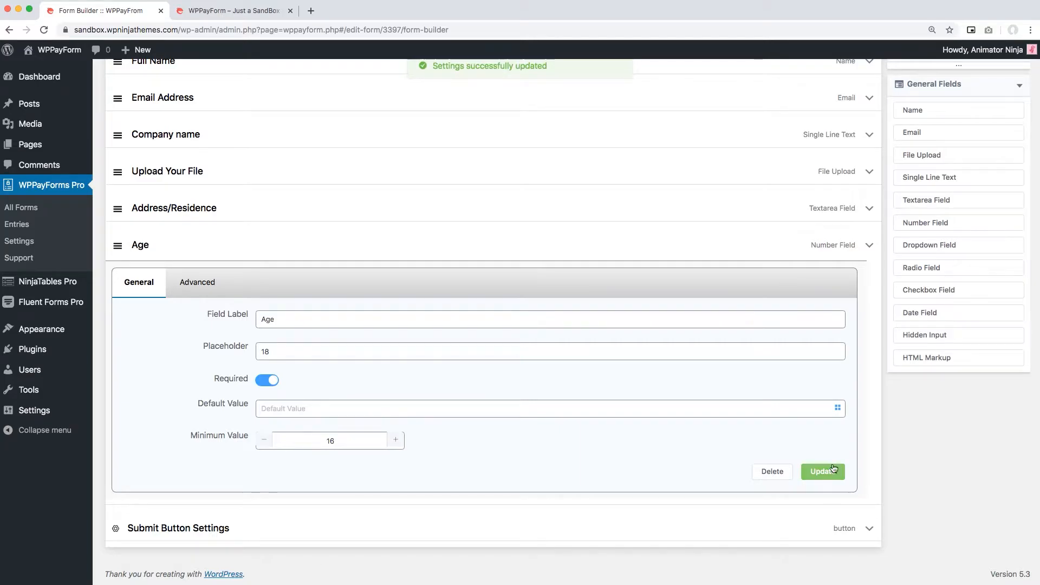
click(869, 248)
- Preview the form and test the Age field with the value 10
click(1004, 72)
scroll(444, 178, down, 1)
click(404, 406)
drag(339, 406, 304, 407)
text(10)
click(430, 444)
click(352, 358)
double_click(352, 408)
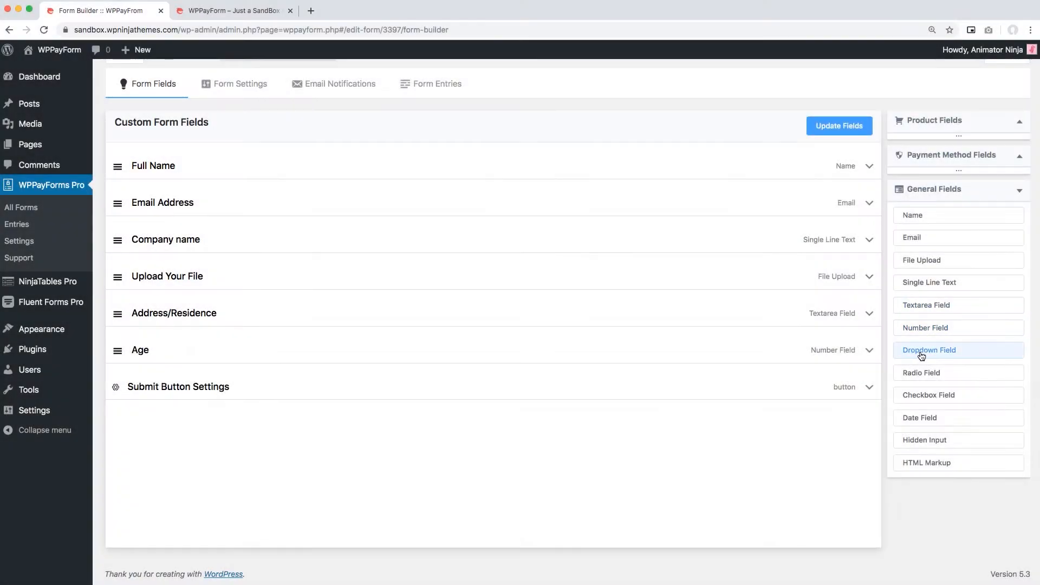
- Add a Dropdown field below Age, labelled "Gender" with the placeholder "Choose one from the dropdown menu"
drag(923, 351, 554, 371)
click(869, 387)
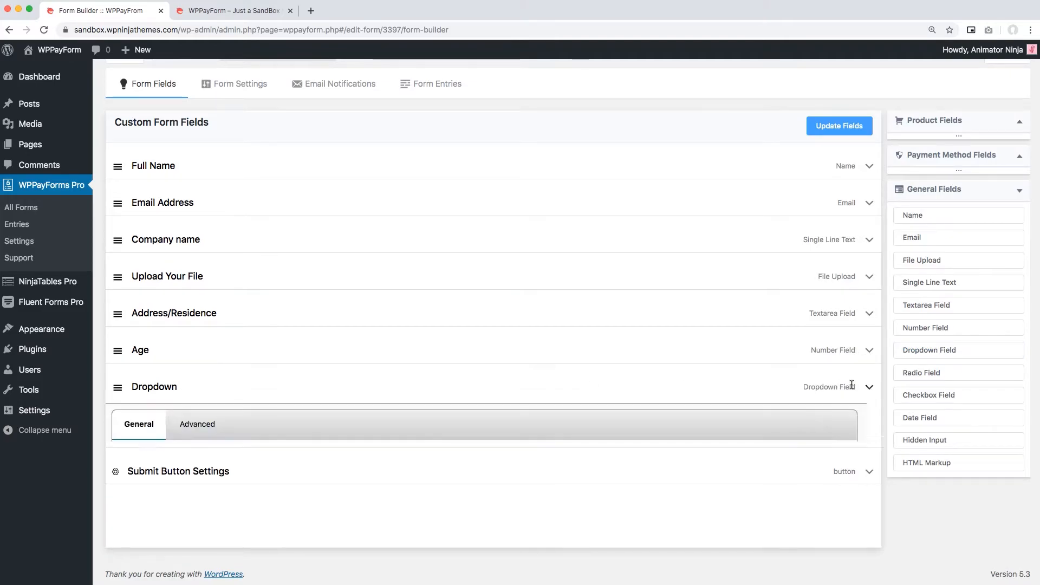
scroll(732, 376, down, 3)
double_click(270, 286)
text(Gender)
click(295, 319)
text(Choose o)
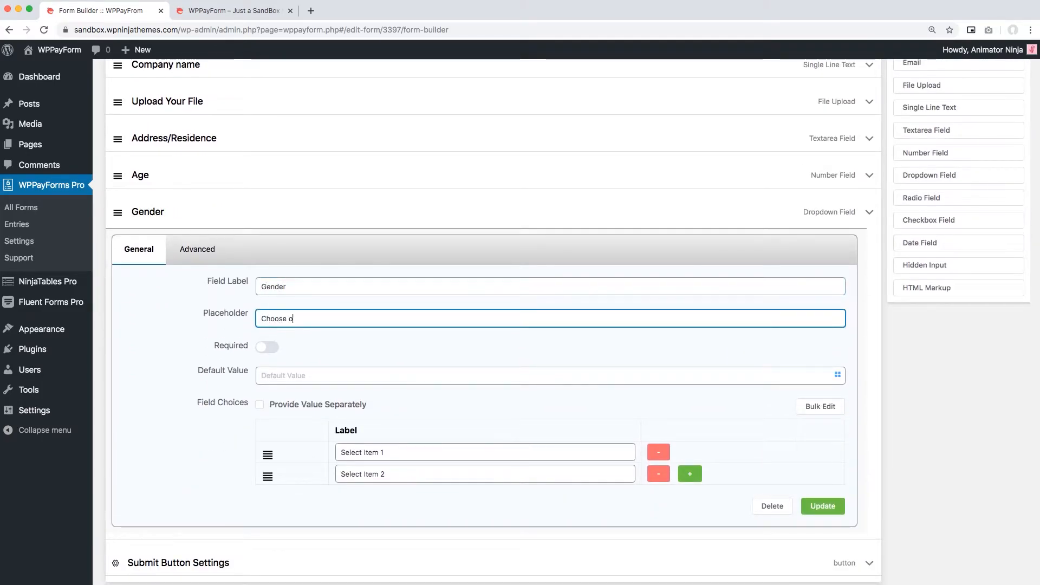
text(ne from the dropdown menu)
- Set the Gender field's choices to Male, Female and Others, adding a third choice row
key(Tab)
key(Tab)
key(Tab)
text(Male)
key(Tab)
text(Female)
click(690, 474)
scroll(615, 469, down, 2)
click(417, 464)
text(Others)
- View the Gender choices in the bulk editor, cancel it, then update the field and collapse its settings
scroll(595, 412, down, 1)
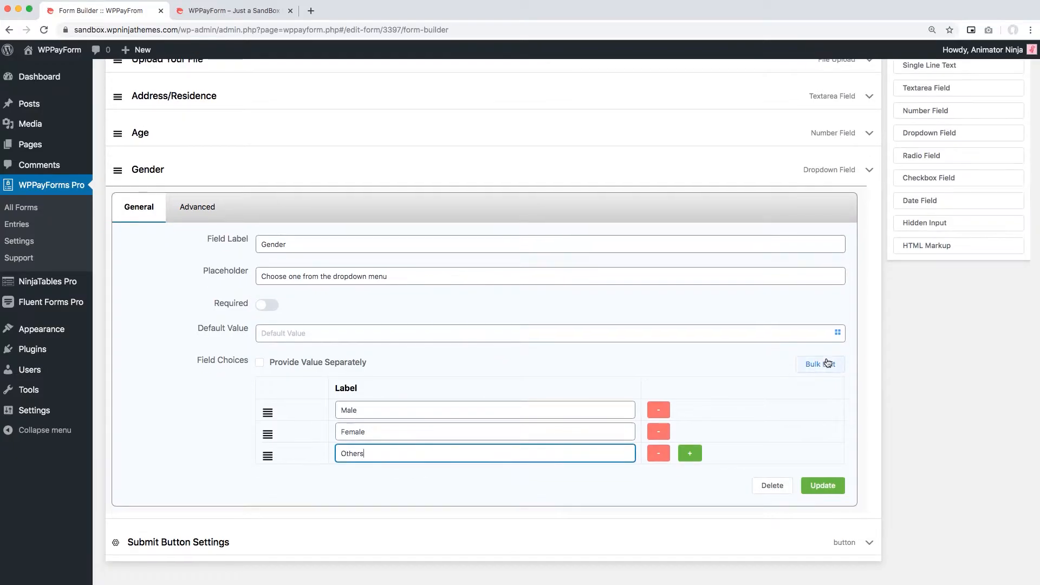
click(817, 366)
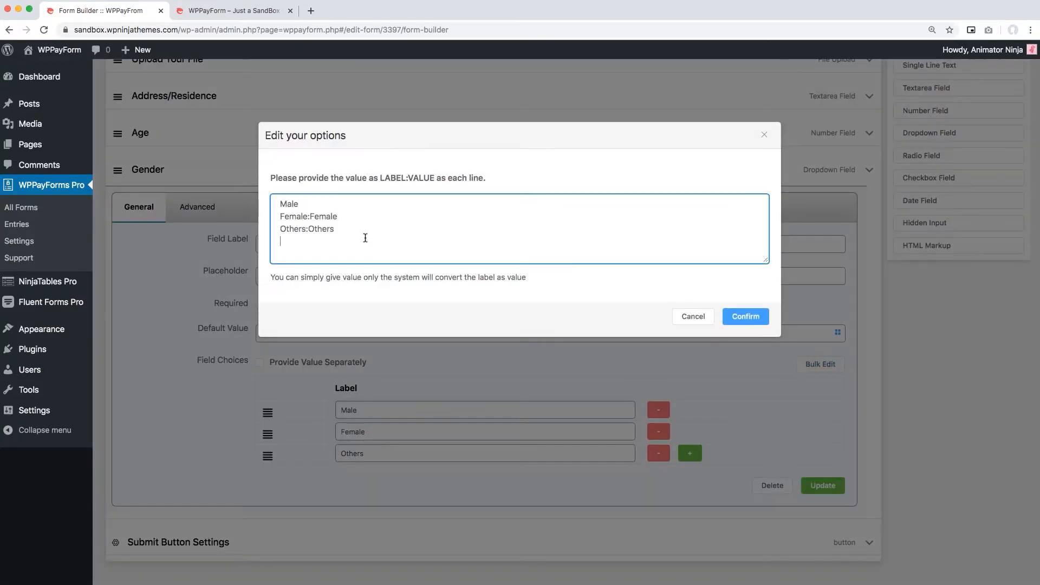
click(699, 320)
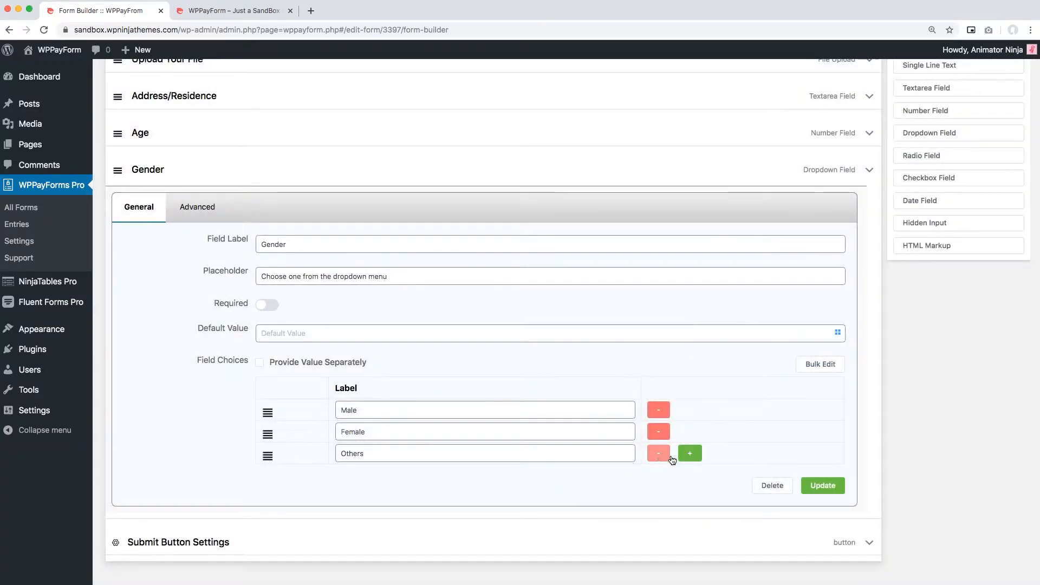
click(814, 485)
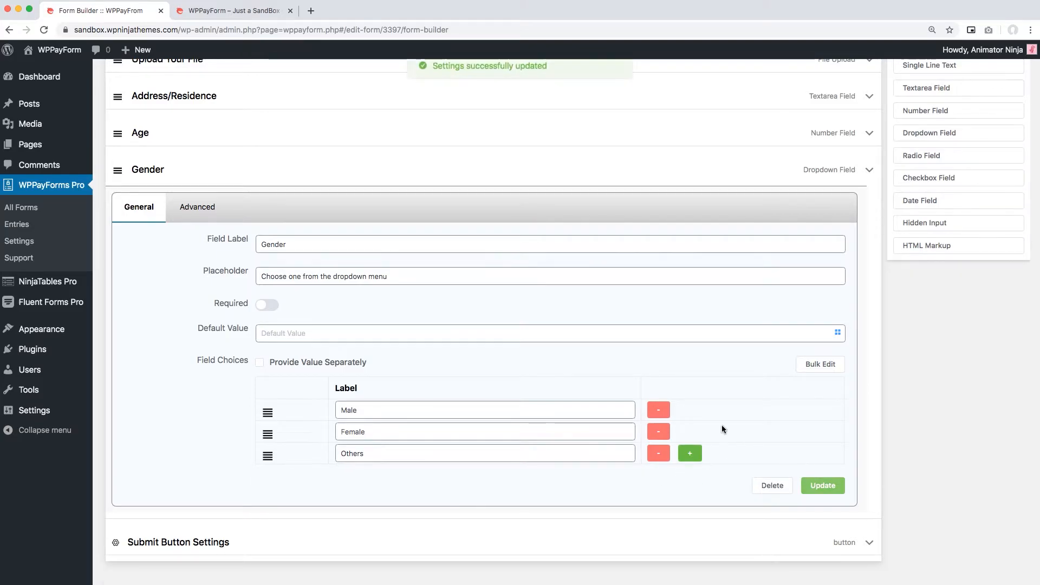
scroll(721, 427, down, 1)
scroll(719, 427, up, 3)
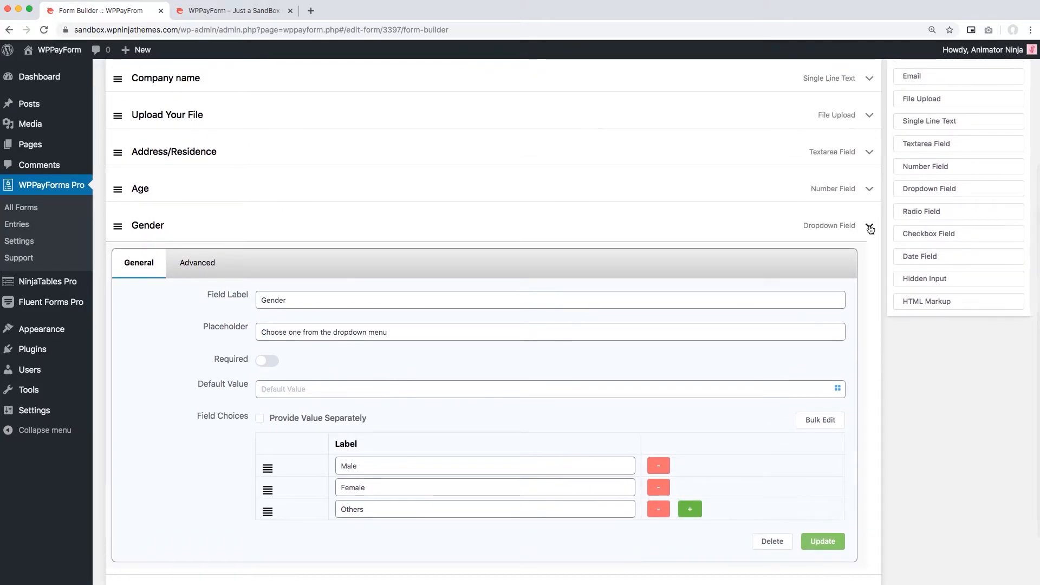
click(869, 227)
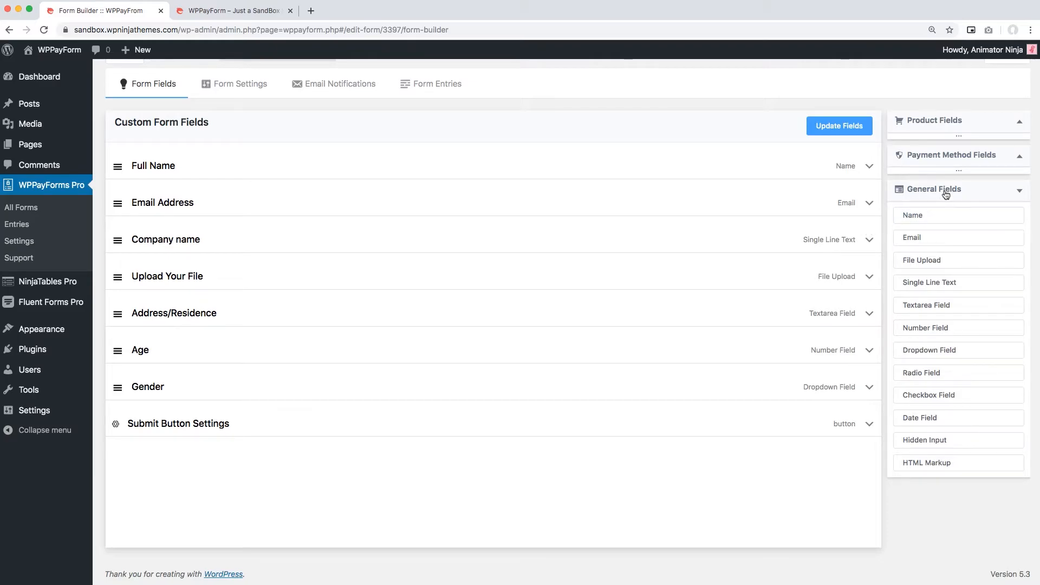
- Preview the form and check the Gender dropdown field
scroll(946, 195, up, 1)
click(1006, 72)
scroll(343, 161, down, 3)
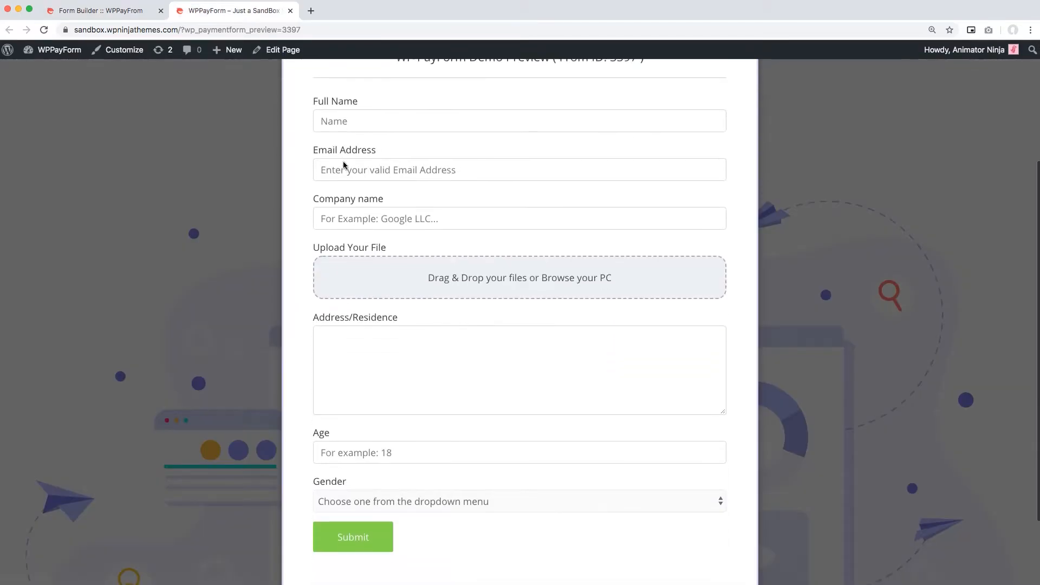
scroll(342, 160, down, 1)
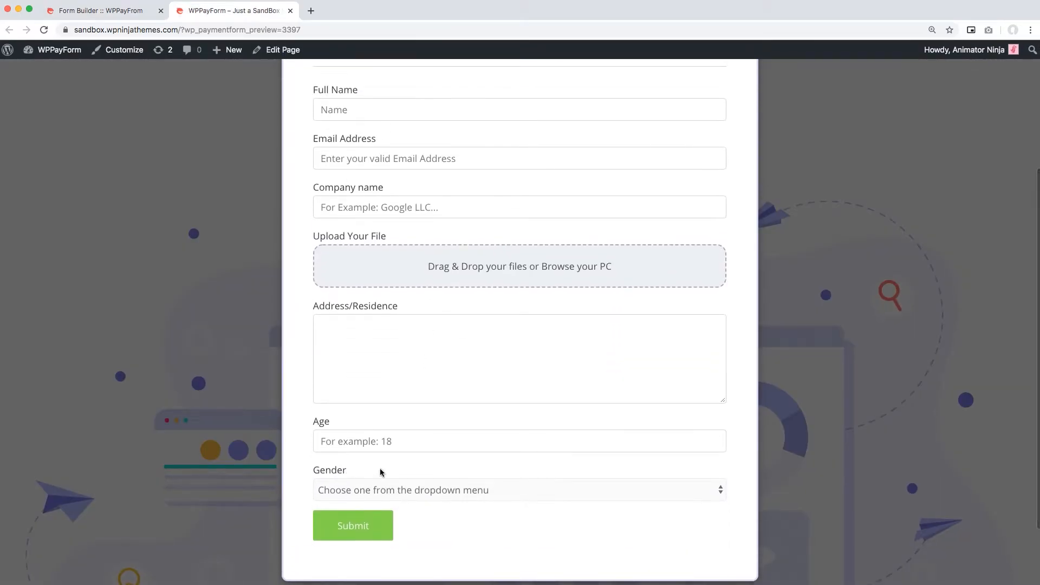
click(707, 473)
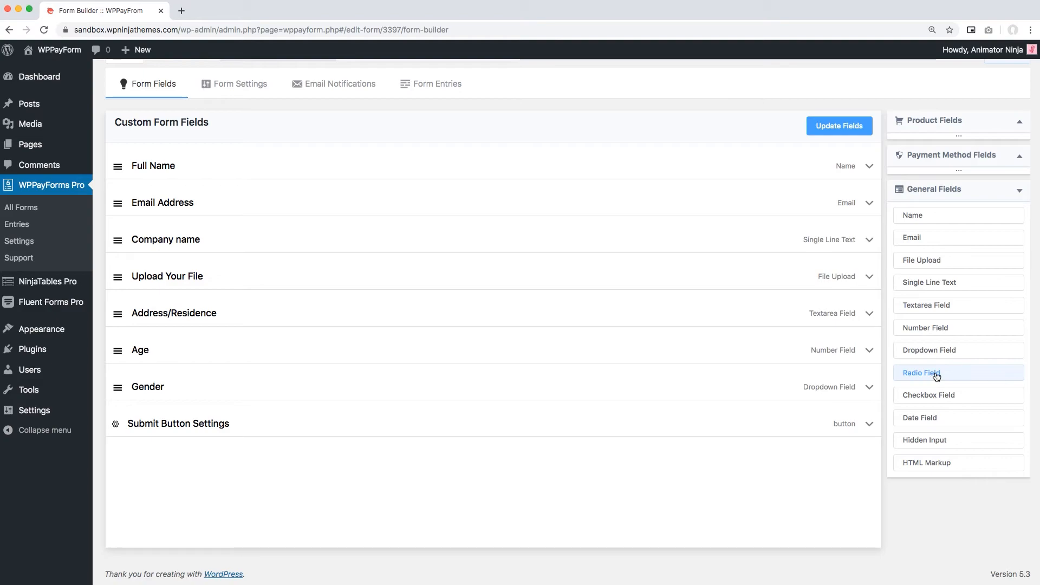
- Add a Radio field below Gender and label it "Product table"
click(936, 374)
scroll(640, 456, down, 5)
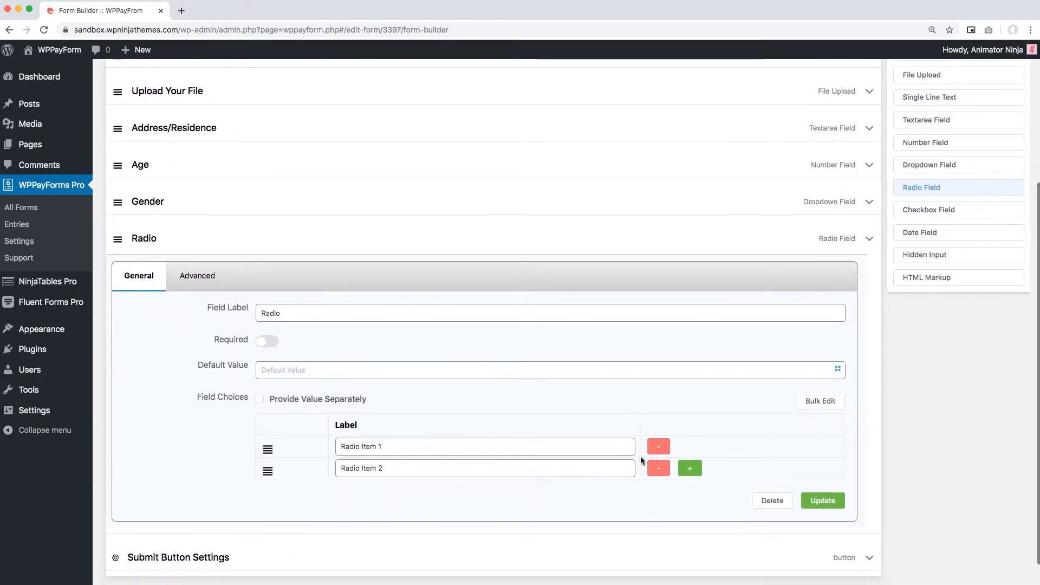
scroll(640, 461, down, 1)
double_click(279, 283)
text(Product table)
key(Tab)
key(Tab)
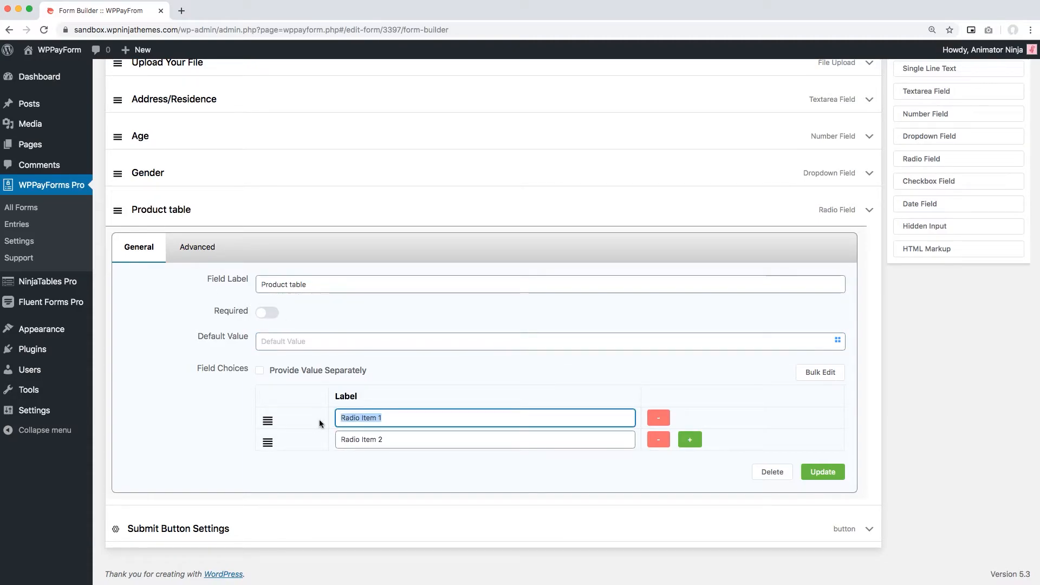
- Set the Product table choices to Product A, Product B, Product C and Product D and update the field
drag(401, 420, 328, 414)
text(Product A)
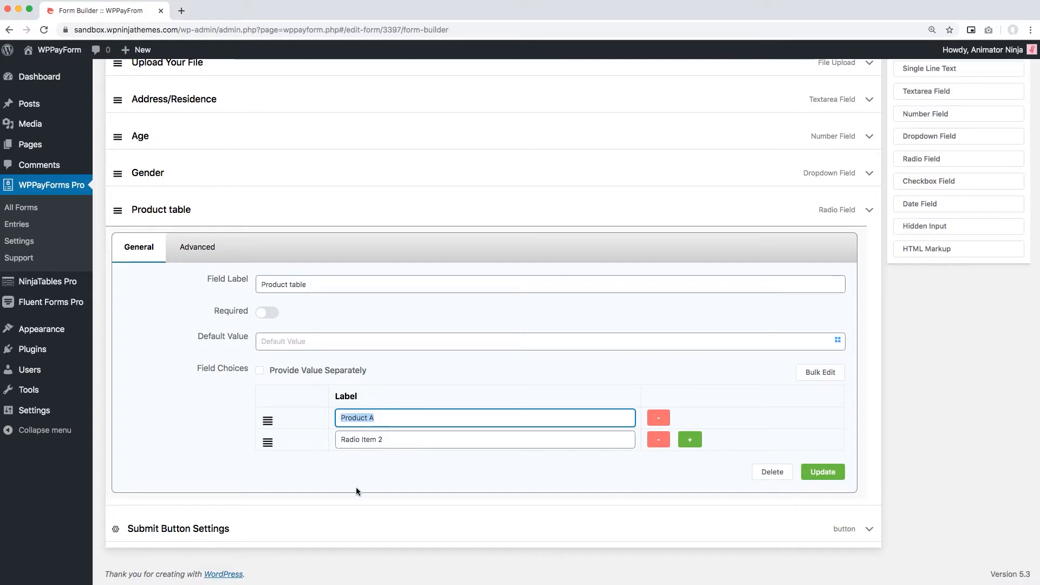
drag(385, 439, 331, 439)
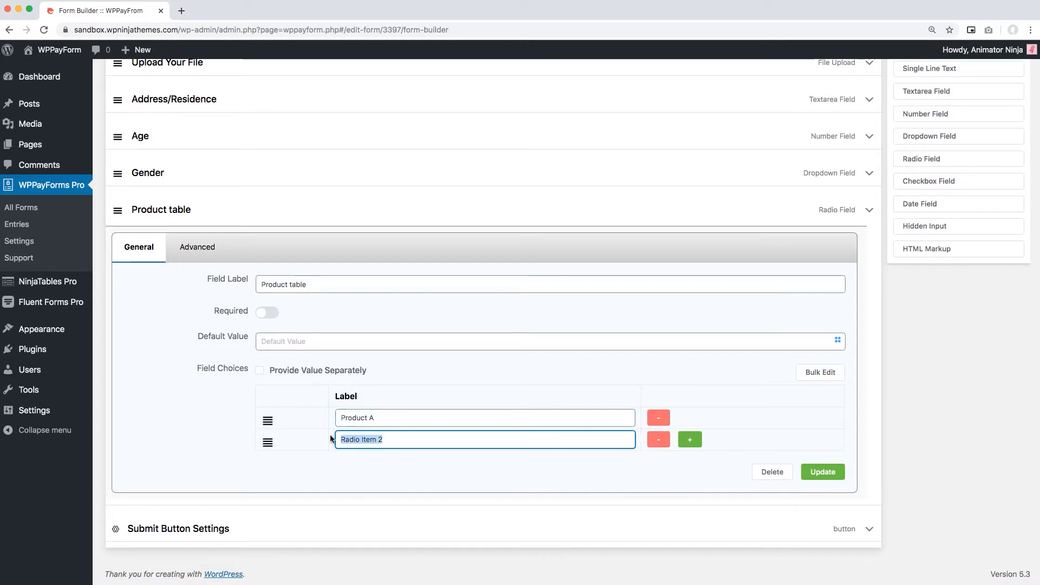
click(690, 439)
click(371, 460)
text(Product C)
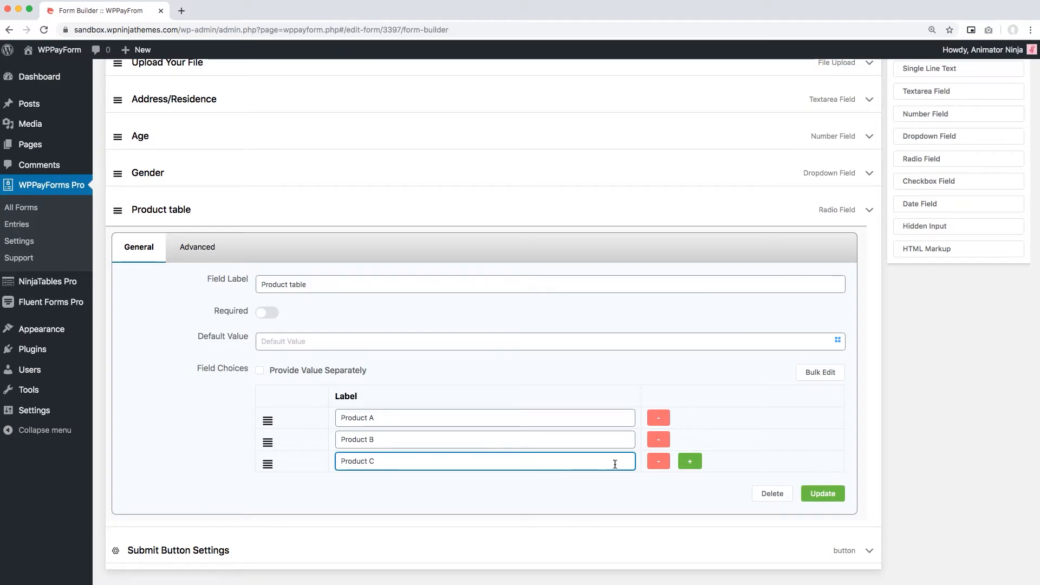
click(690, 461)
click(462, 481)
text(Product D)
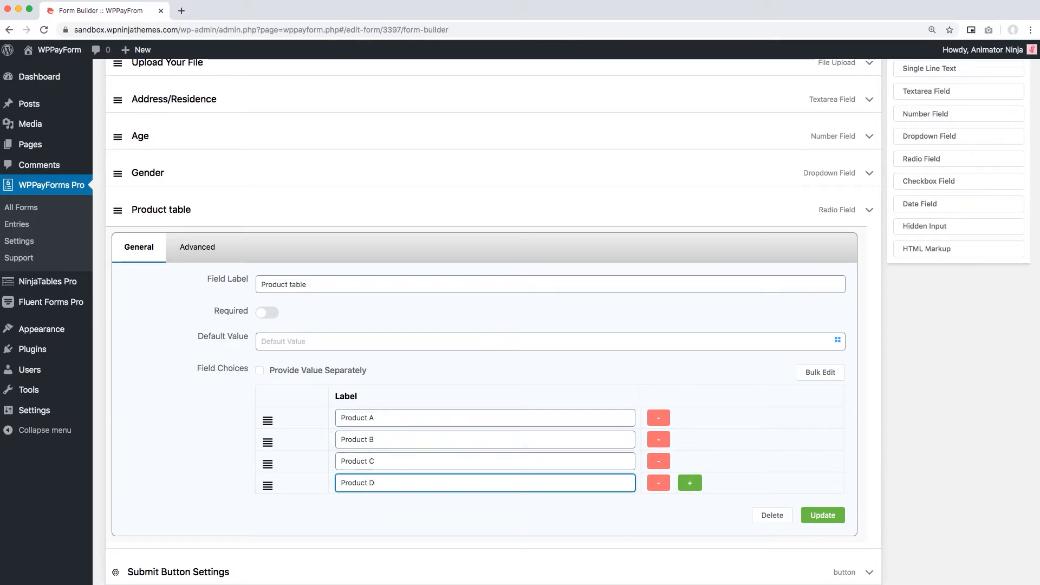
click(823, 520)
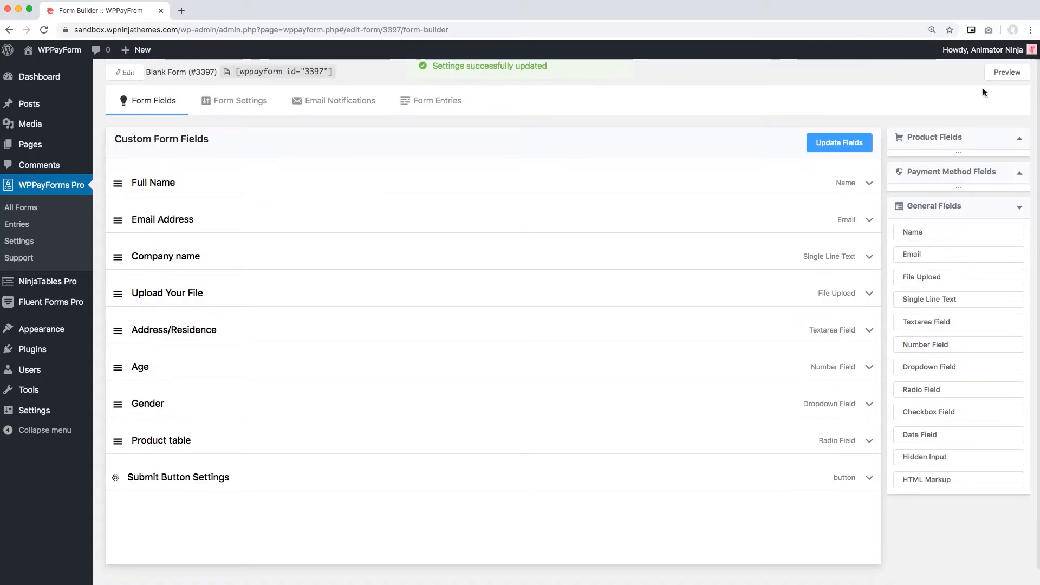
- Preview the form and test the Gender dropdown and the Product table radio options
click(1001, 77)
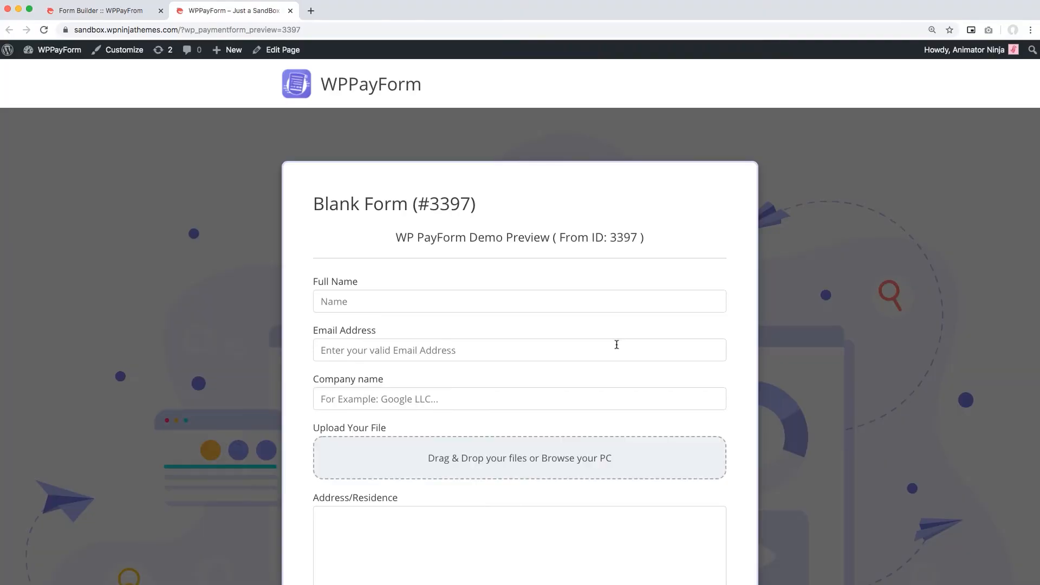
scroll(616, 344, down, 7)
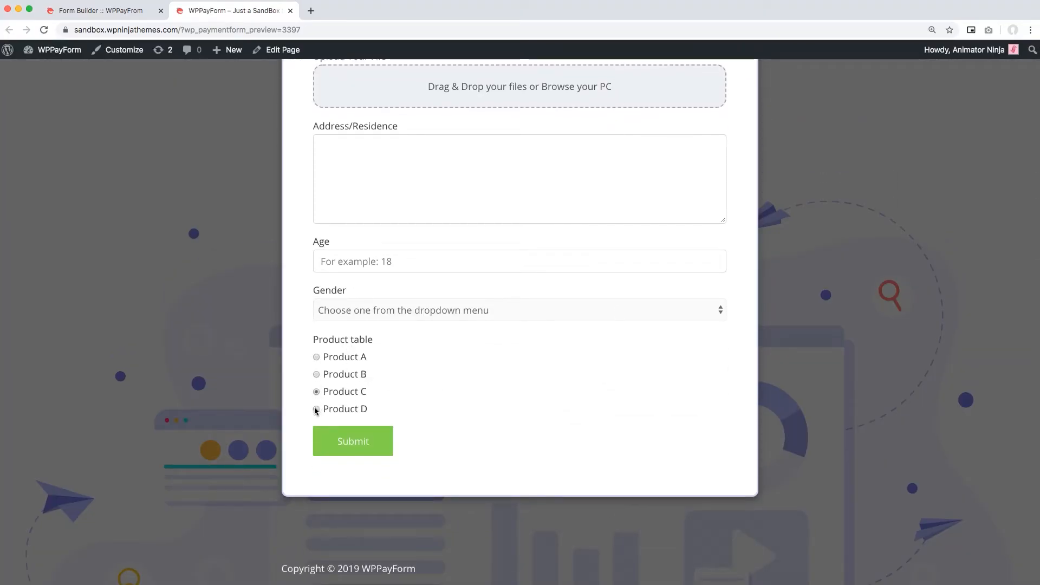
click(482, 307)
click(363, 373)
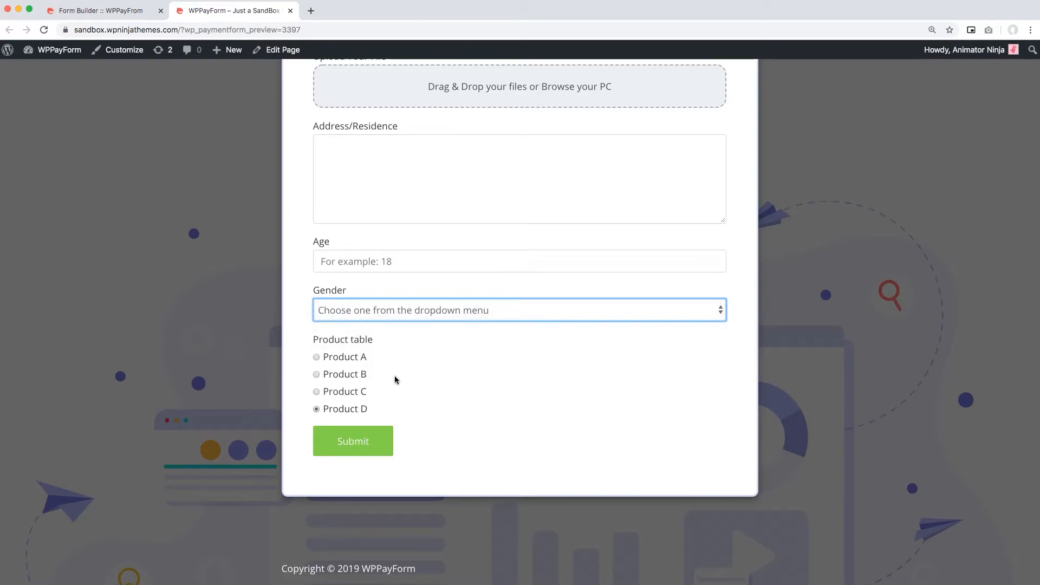
click(331, 355)
scroll(345, 371, up, 1)
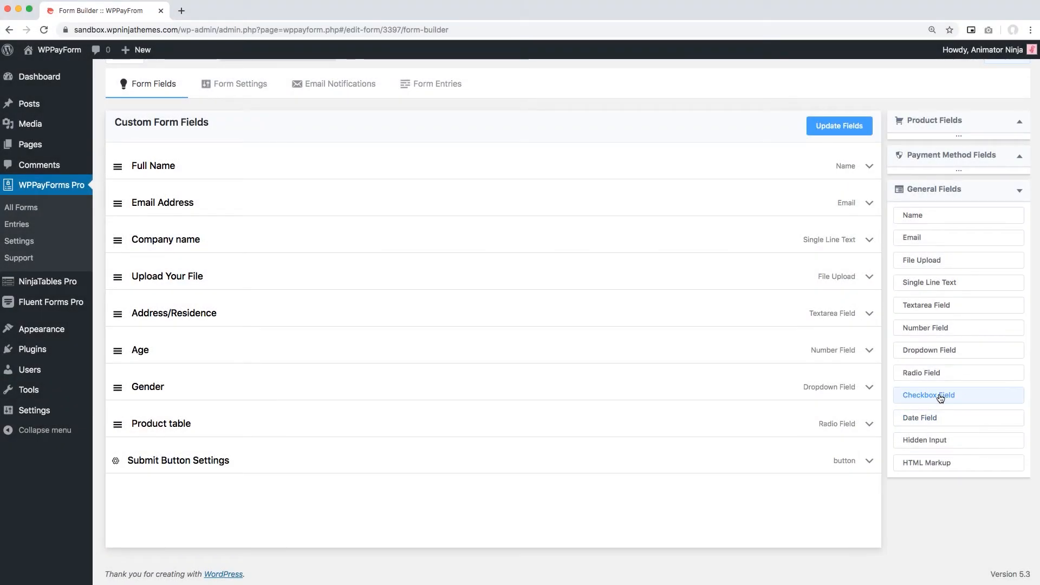
- Add a Checkbox field below the Product table field and label it "Product table 2"
drag(940, 398, 553, 457)
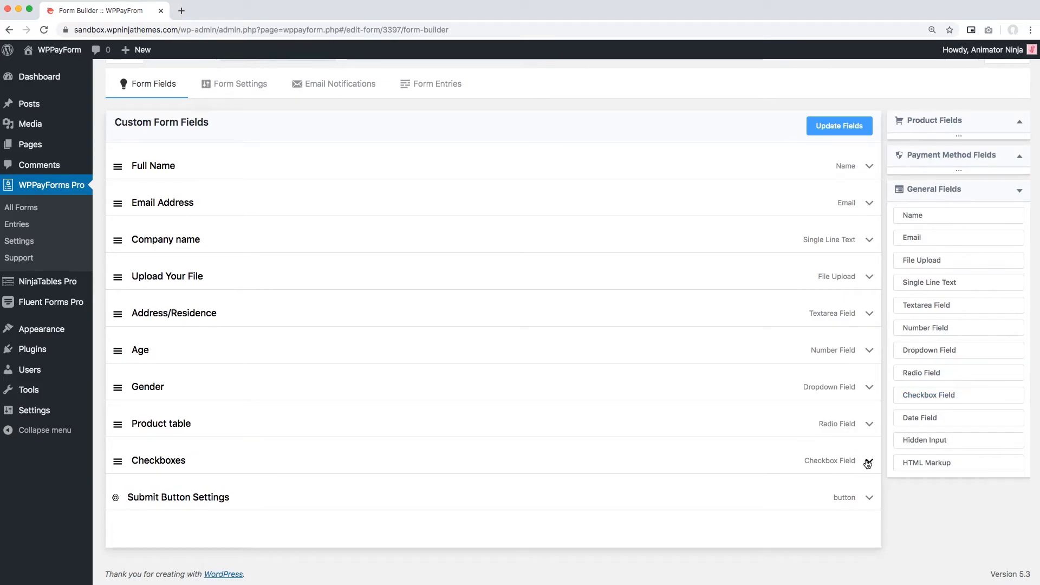
click(868, 462)
scroll(865, 463, down, 1)
scroll(576, 389, down, 3)
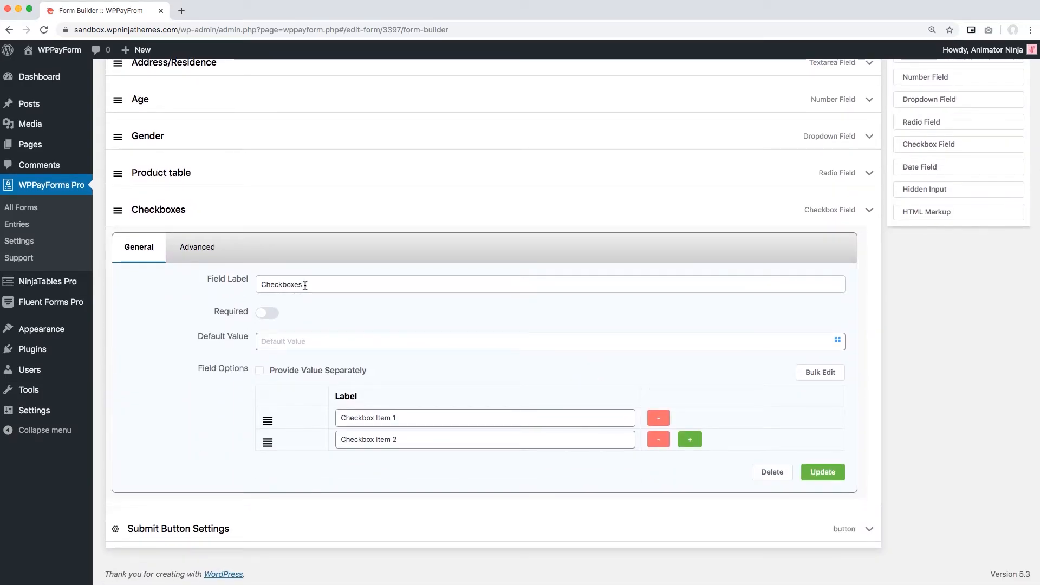
double_click(274, 284)
text(Product table 2)
click(302, 339)
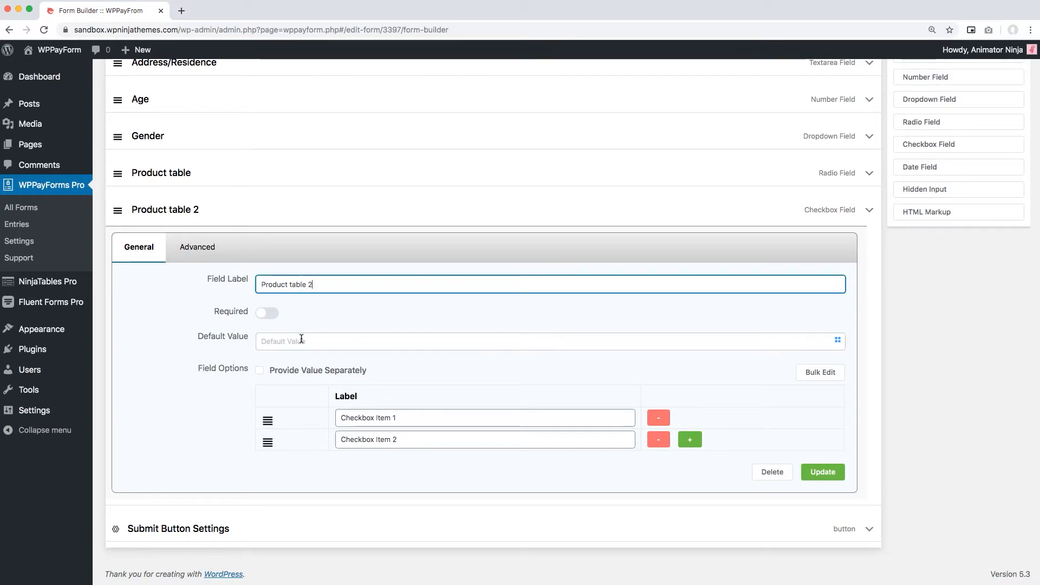
- Turn on separate values for the Product table 2 options and add three empty option rows
click(359, 374)
triple_click(390, 418)
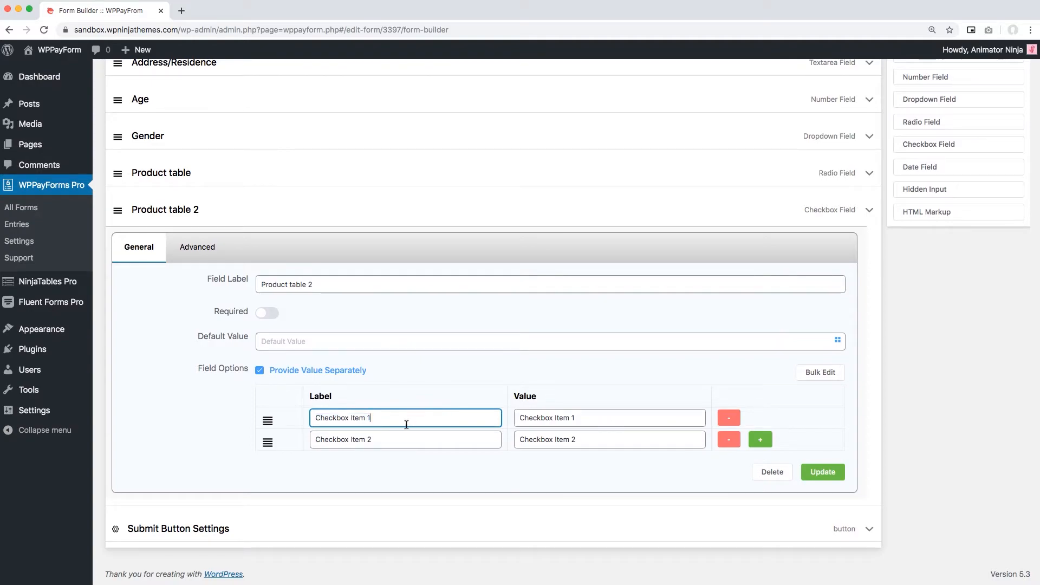
click(764, 441)
click(760, 461)
click(760, 482)
scroll(677, 460, down, 2)
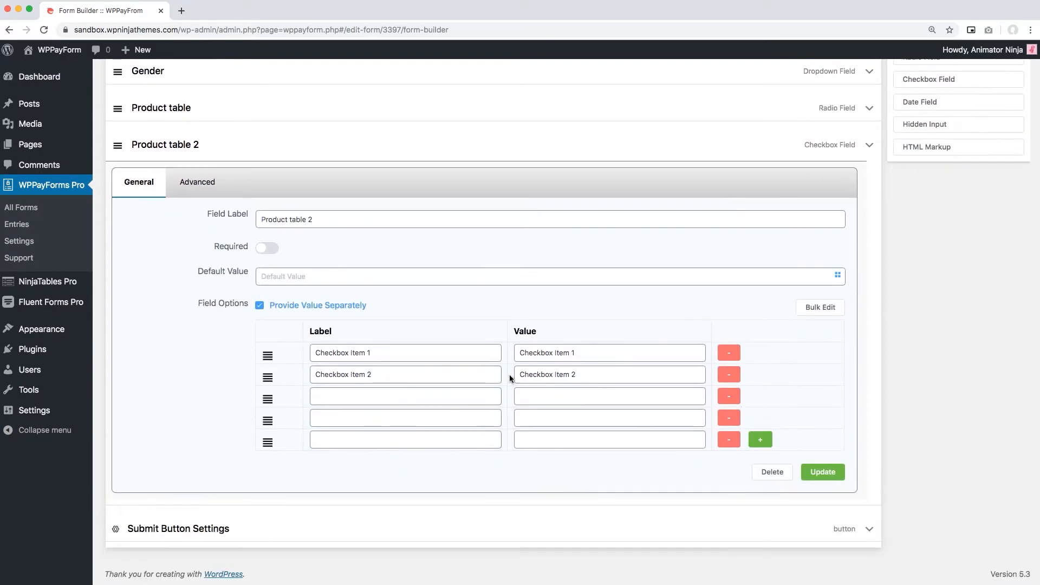
- Label the three new options Checkbox Item 3, Checkbox Item 4 and Checkbox Item 5
triple_click(382, 378)
key(ctrl+c)
click(388, 396)
key(ctrl+v)
click(381, 415)
key(ctrl+v)
key(BackSpace)
text(4)
click(374, 439)
- Turn off separate values, move Checkbox Item 3 below Checkbox Item 4 and update the Product table 2 field
click(576, 397)
drag(585, 354, 492, 346)
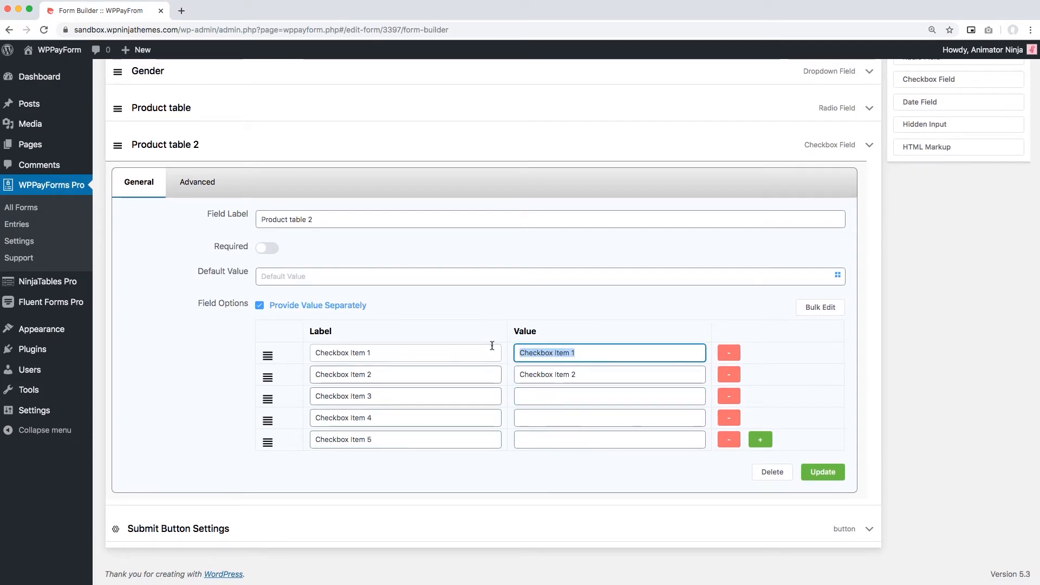
click(259, 305)
drag(268, 398, 271, 428)
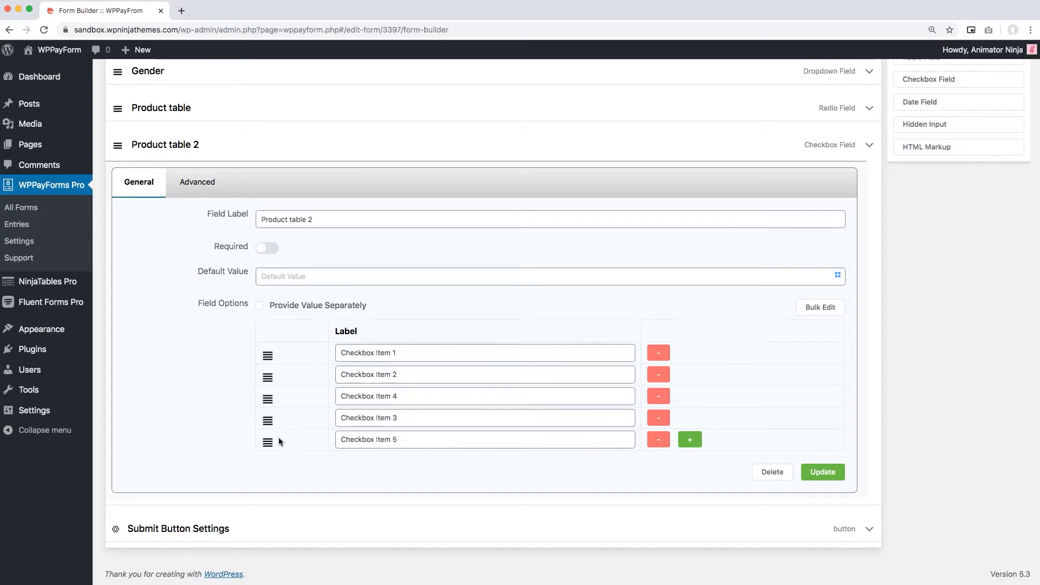
click(822, 472)
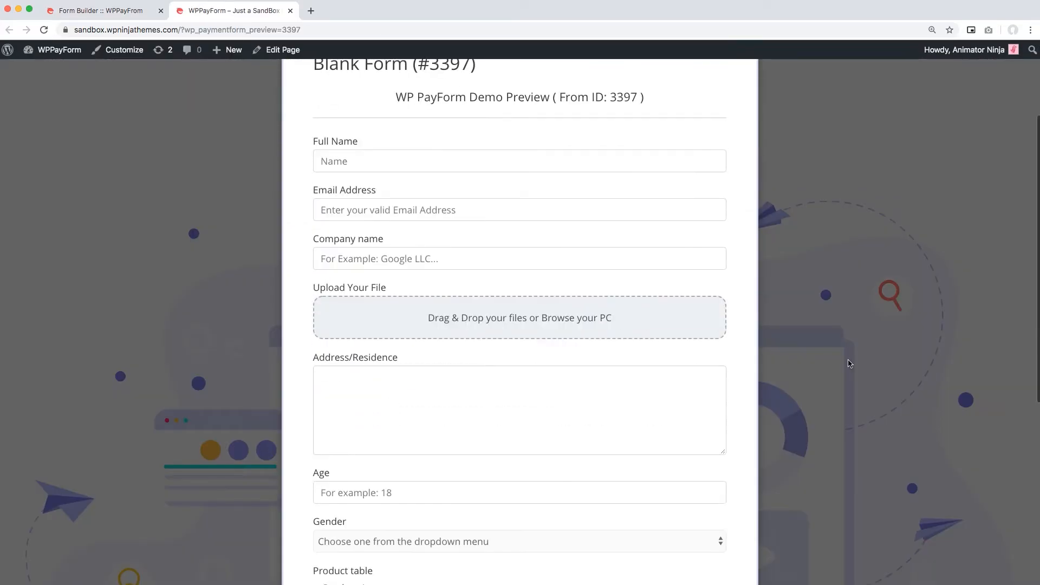
- Preview the form and test checking and unchecking the Product table 2 options
scroll(305, 393, down, 6)
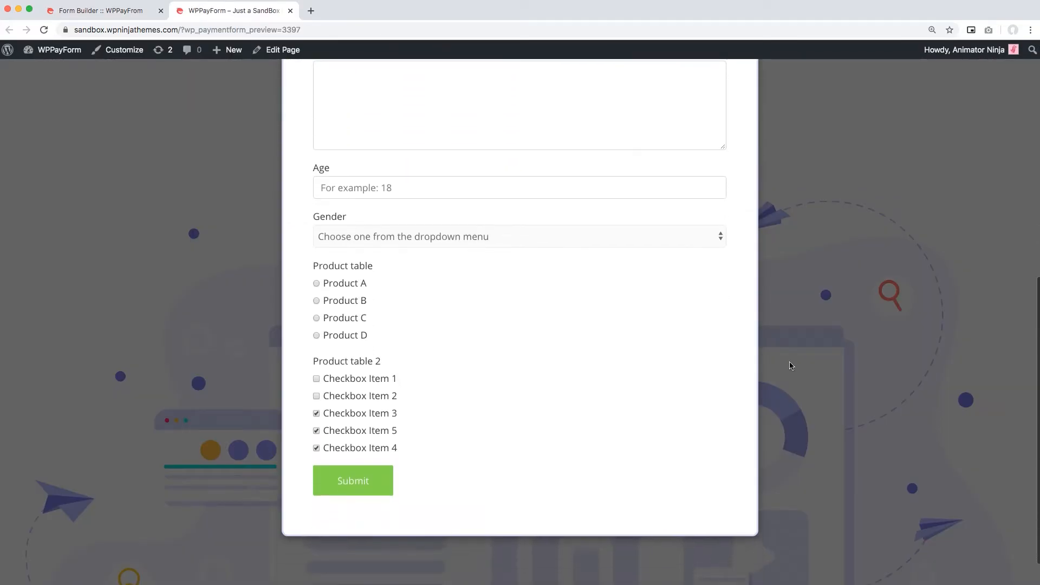
click(317, 428)
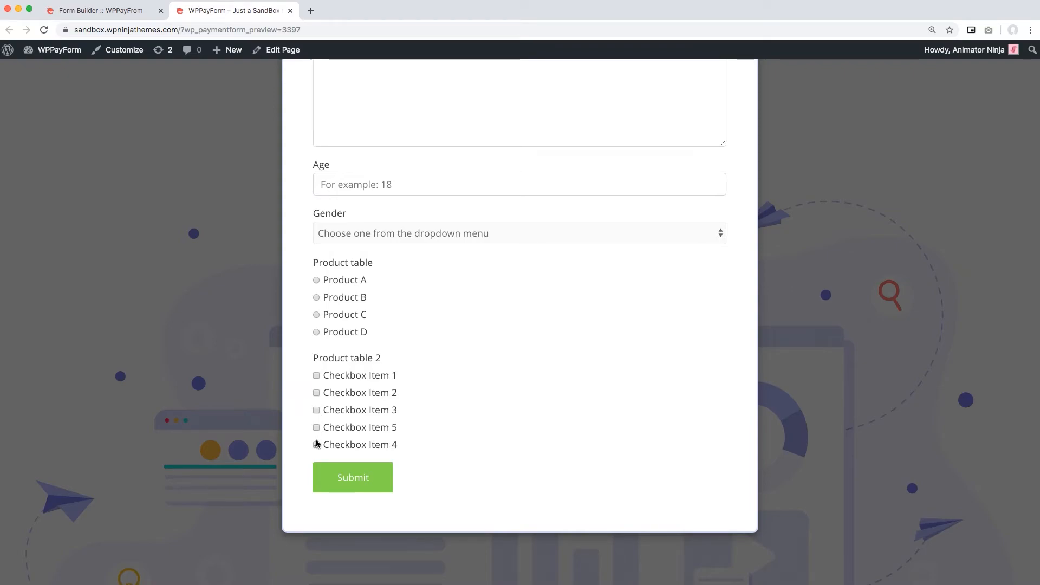
click(316, 444)
click(316, 375)
scroll(379, 409, down, 1)
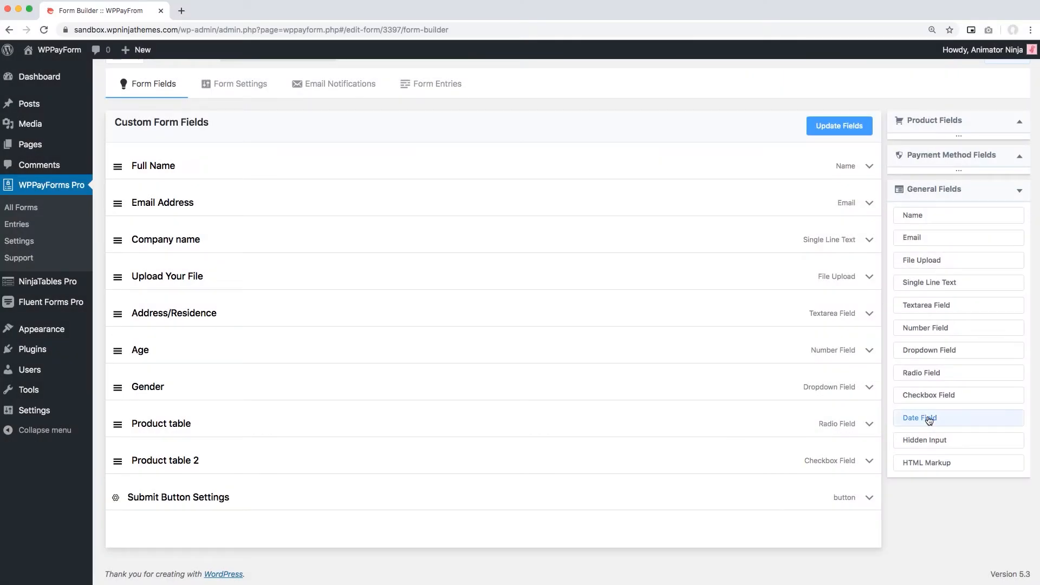
- Add a Date field at the end of the form and label it "Date of Birth"
click(932, 421)
scroll(692, 431, down, 5)
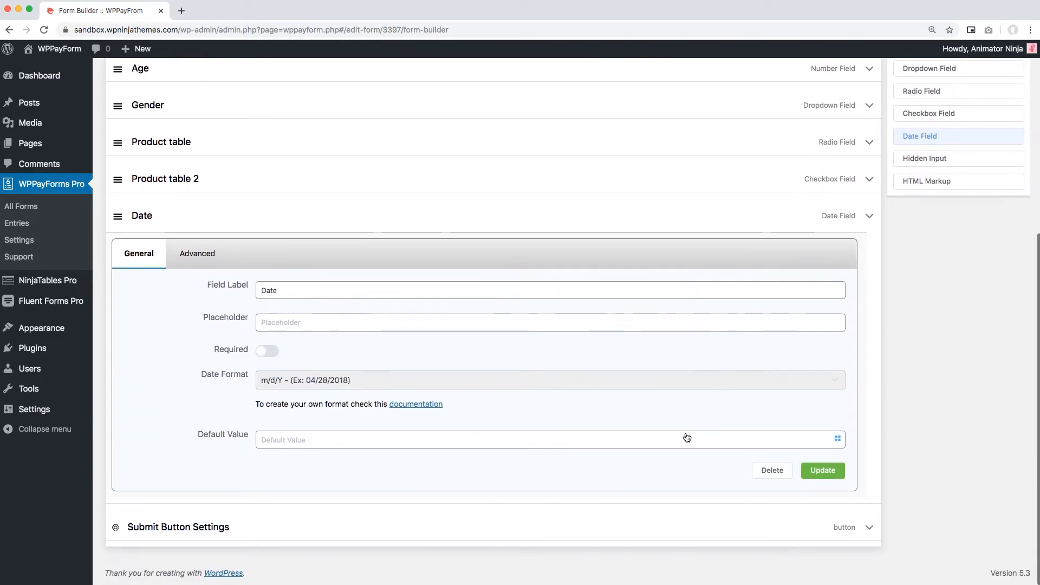
click(323, 295)
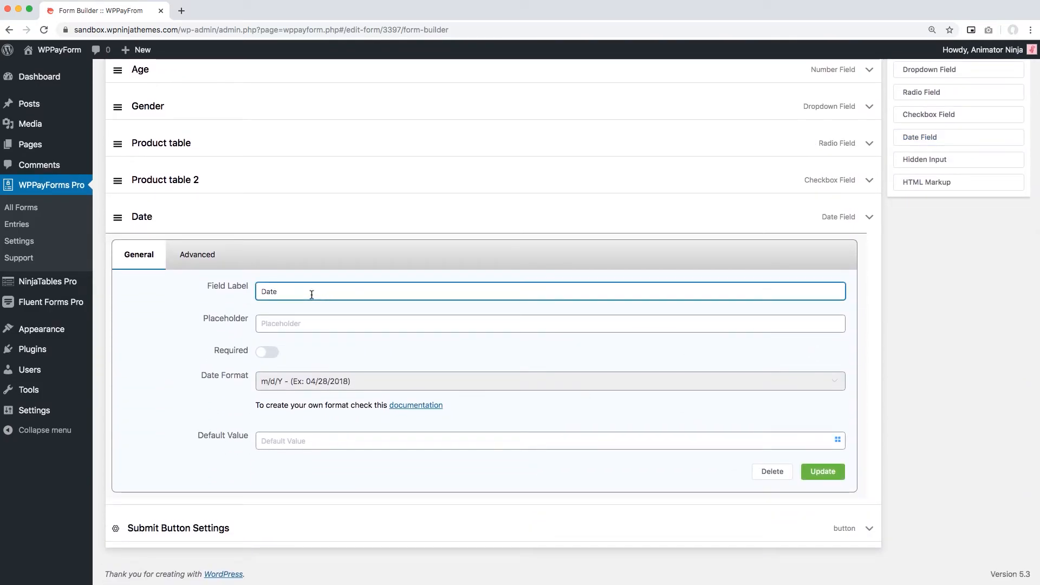
text(of Birth)
click(275, 323)
- Set the Date of Birth field's date format to d-M-y (Ex: 28-Apr-18) and update the field
click(320, 380)
scroll(351, 447, down, 2)
scroll(351, 447, down, 3)
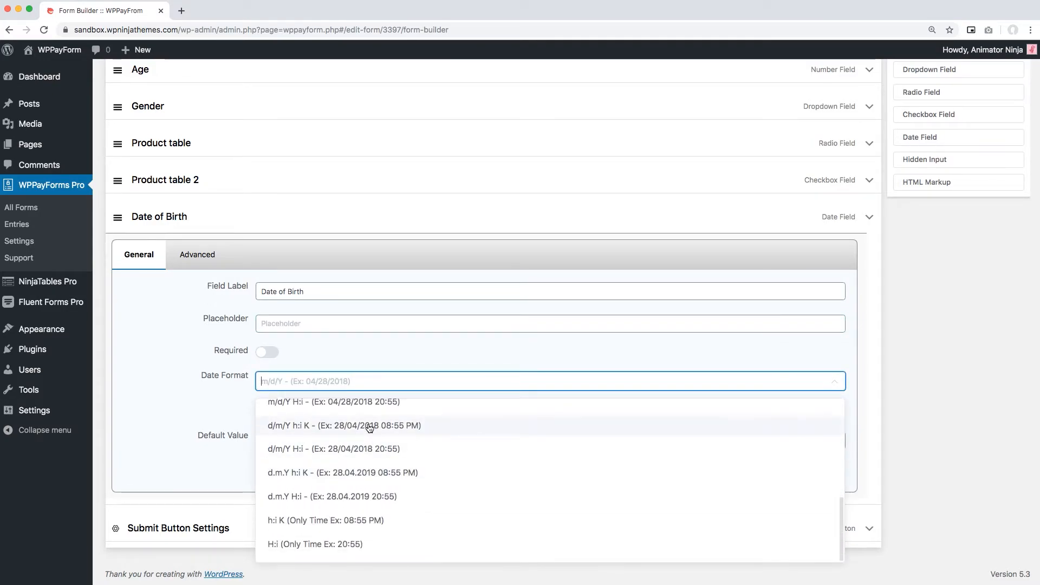
scroll(378, 480, up, 1)
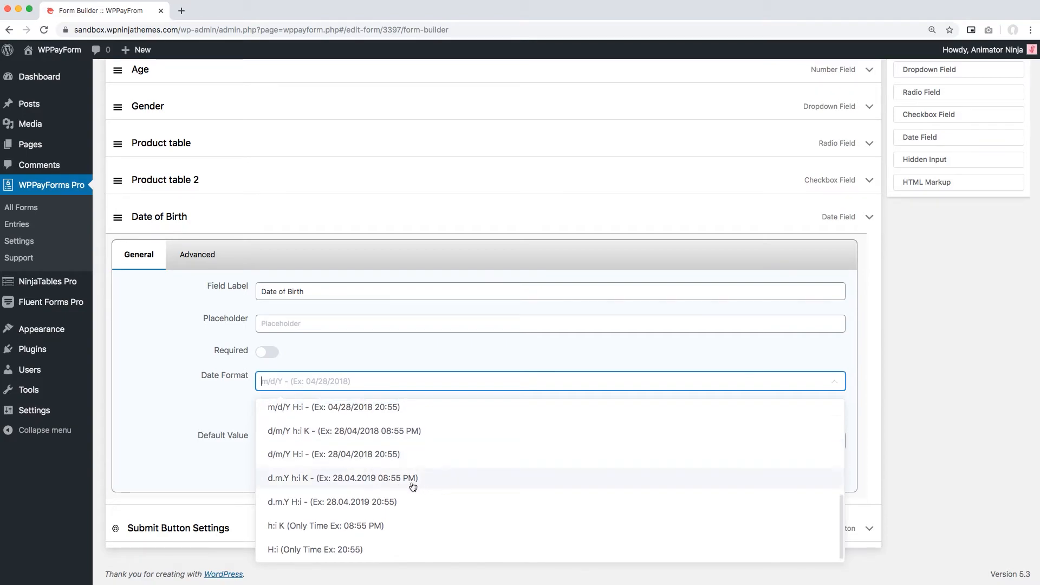
scroll(374, 501, down, 1)
scroll(351, 515, up, 5)
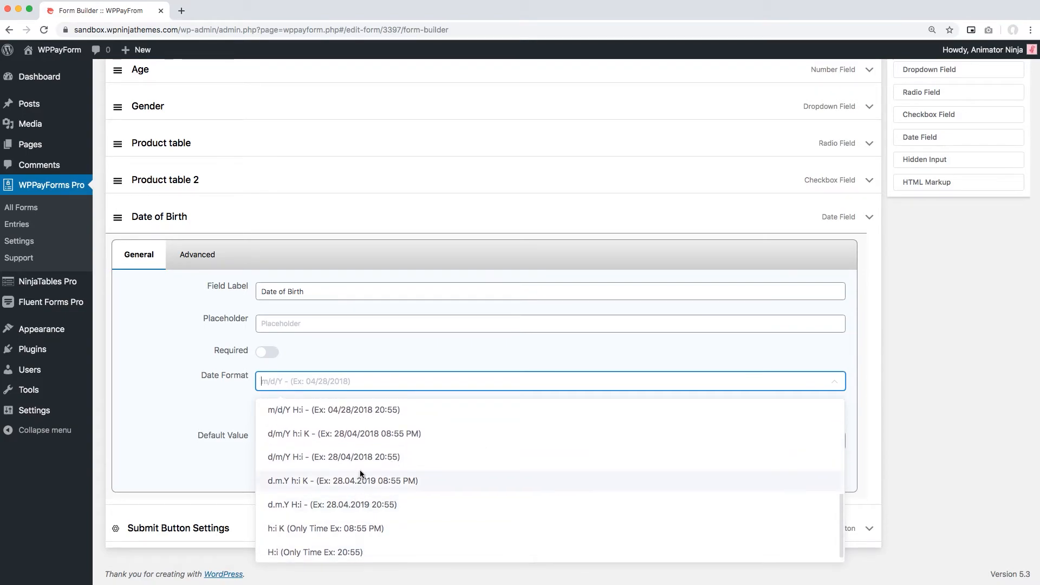
click(347, 459)
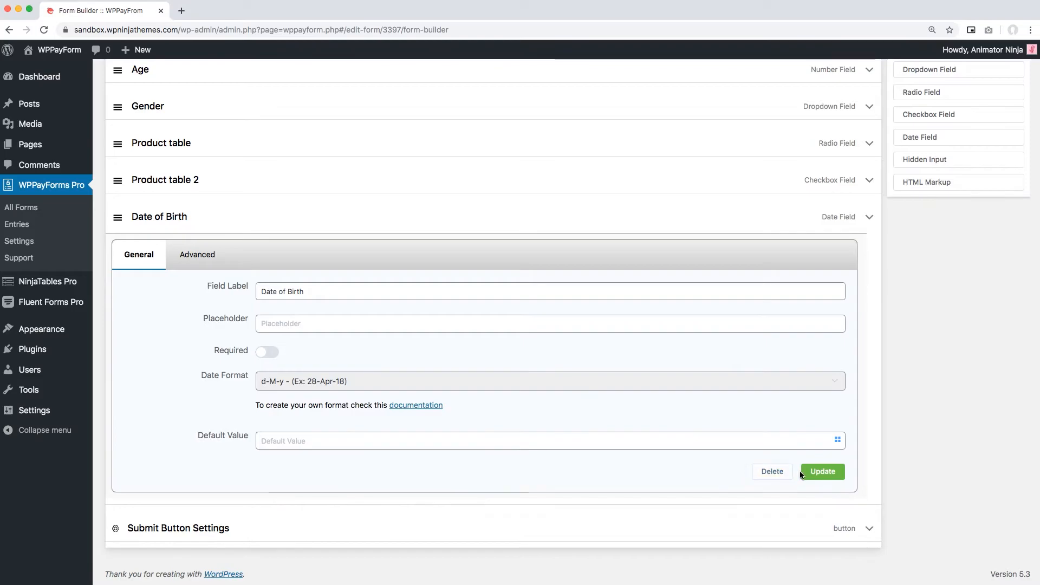
click(818, 479)
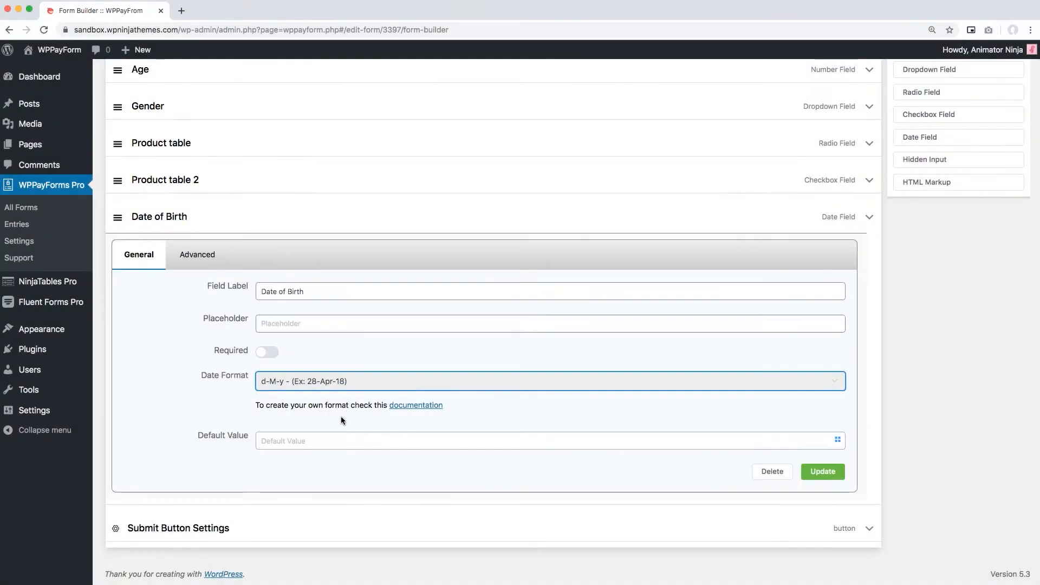
- Read through the linked documentation on custom date formats, then close it
click(416, 405)
scroll(397, 417, down, 10)
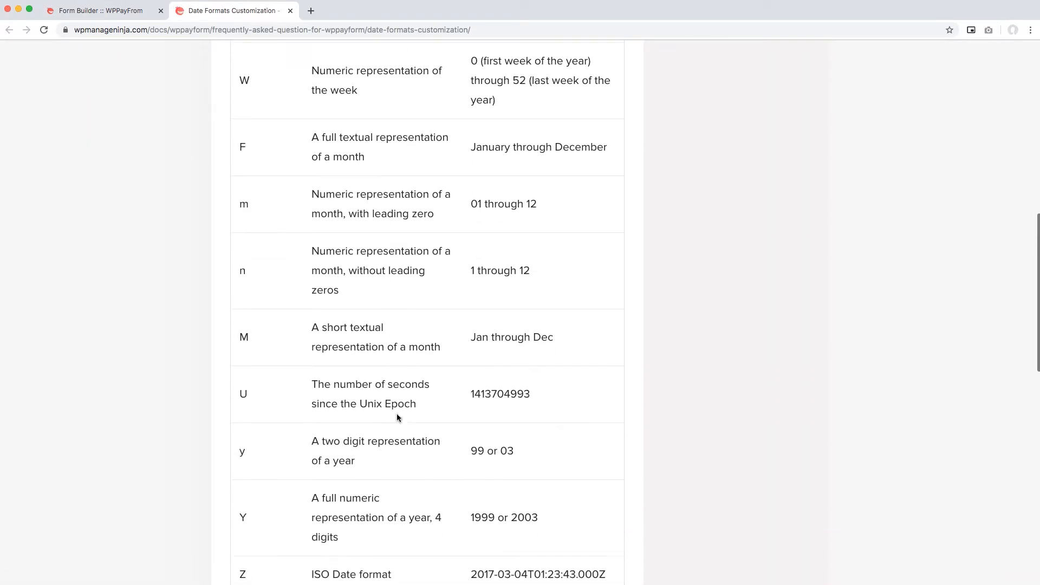
scroll(397, 417, down, 2)
click(291, 12)
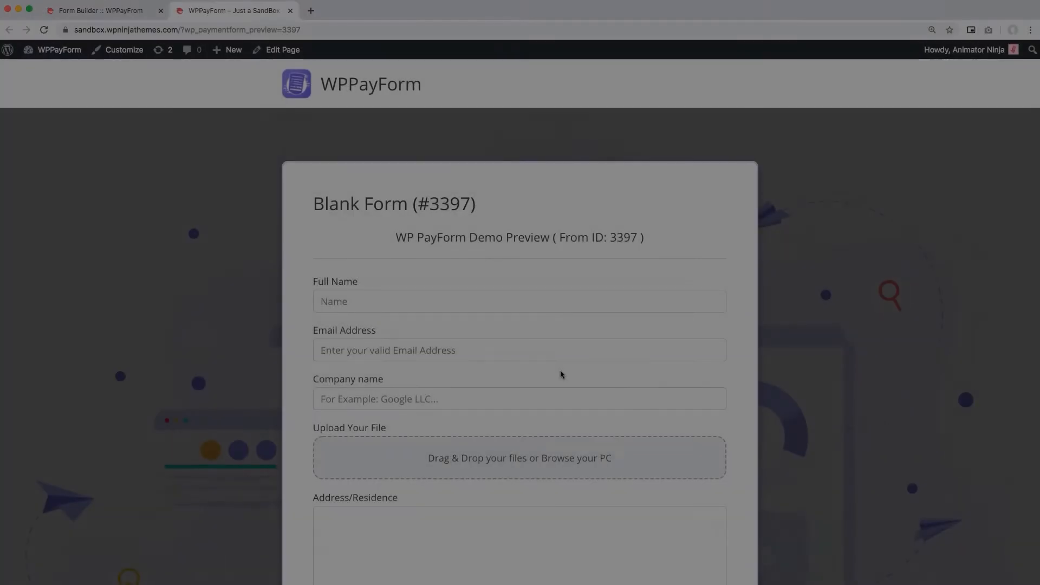
- Preview the form and test the Date of Birth field's pop-up calendar
scroll(560, 369, down, 10)
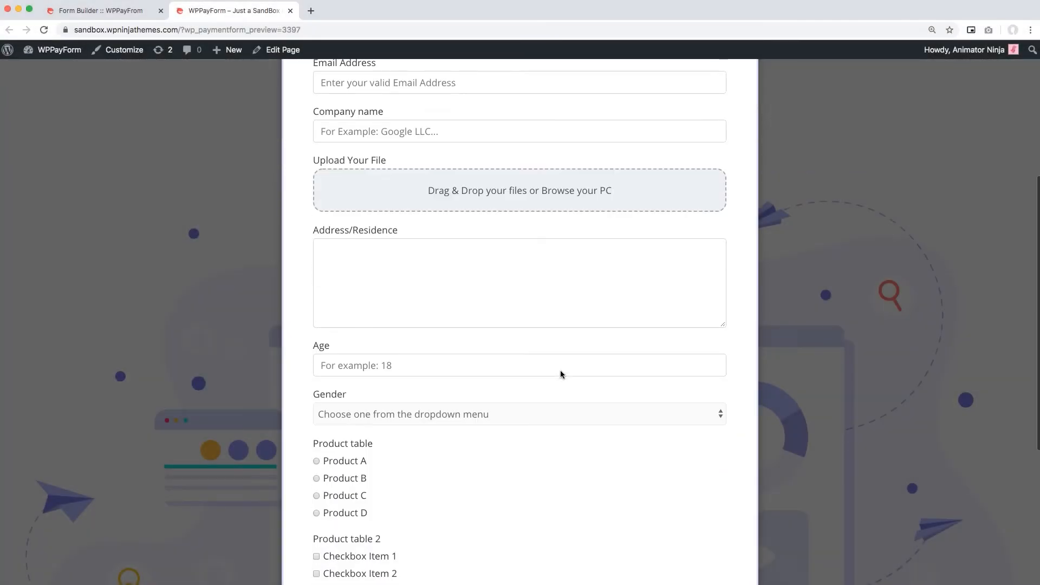
click(535, 413)
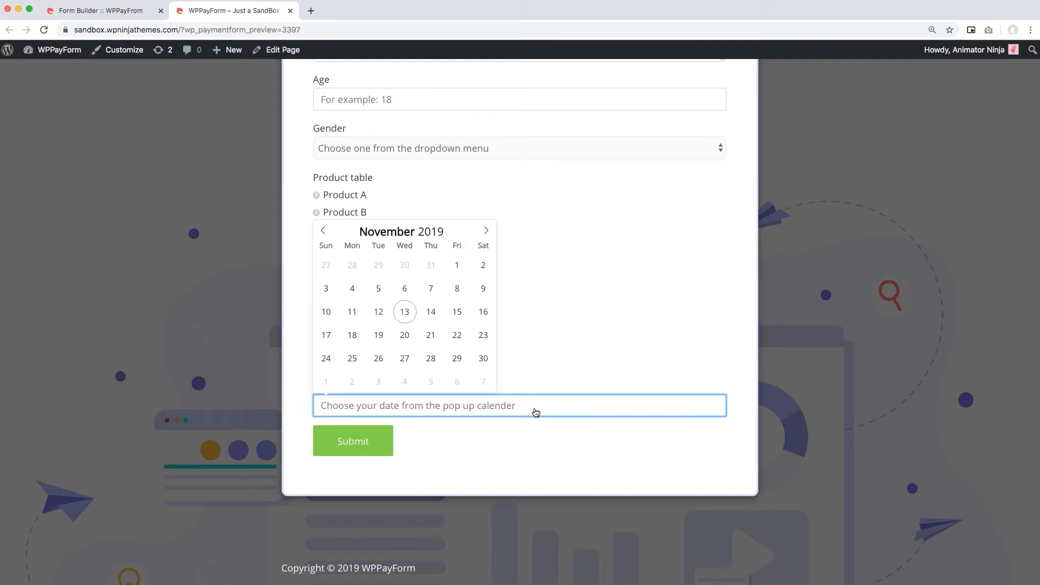
click(669, 357)
click(638, 409)
click(654, 347)
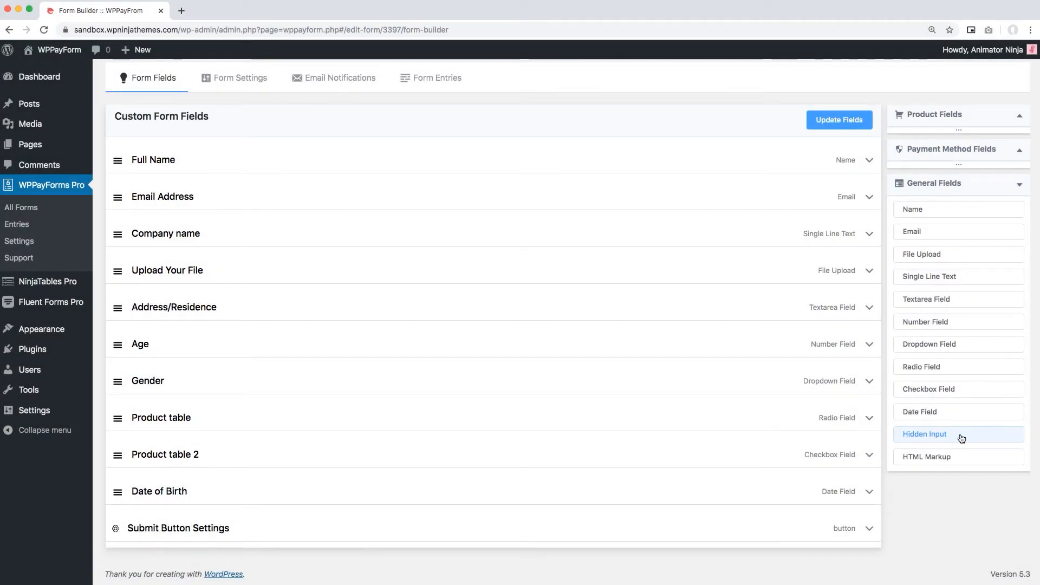
- Add a Hidden Input field below Date of Birth and review its general and advanced settings
click(961, 438)
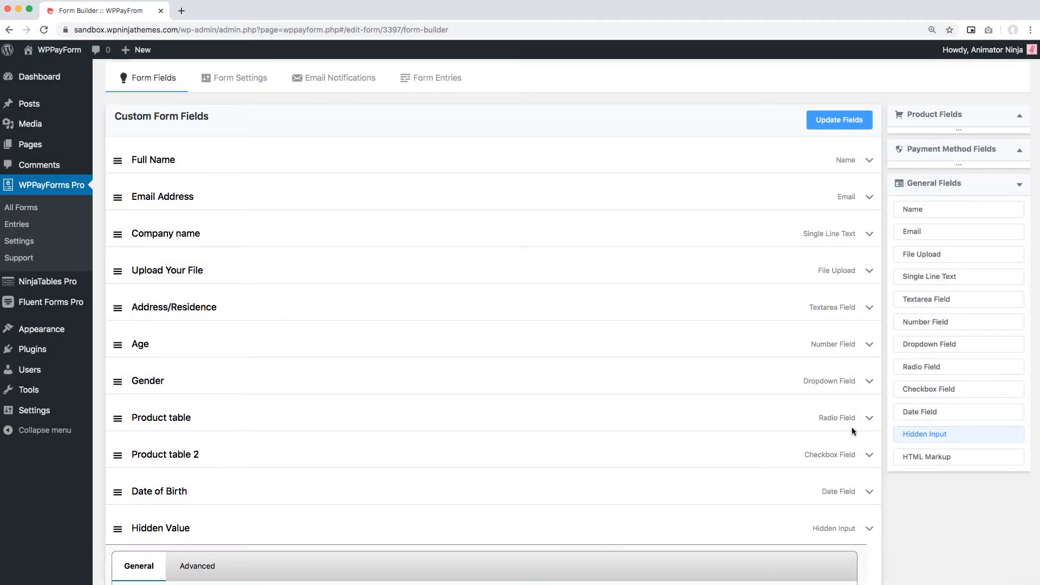
scroll(561, 448, down, 4)
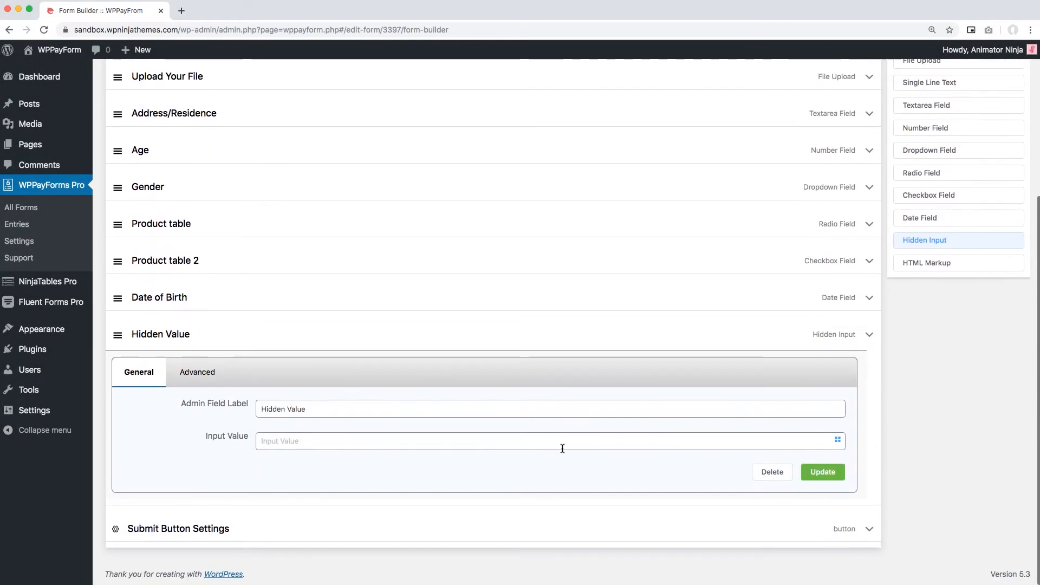
click(224, 417)
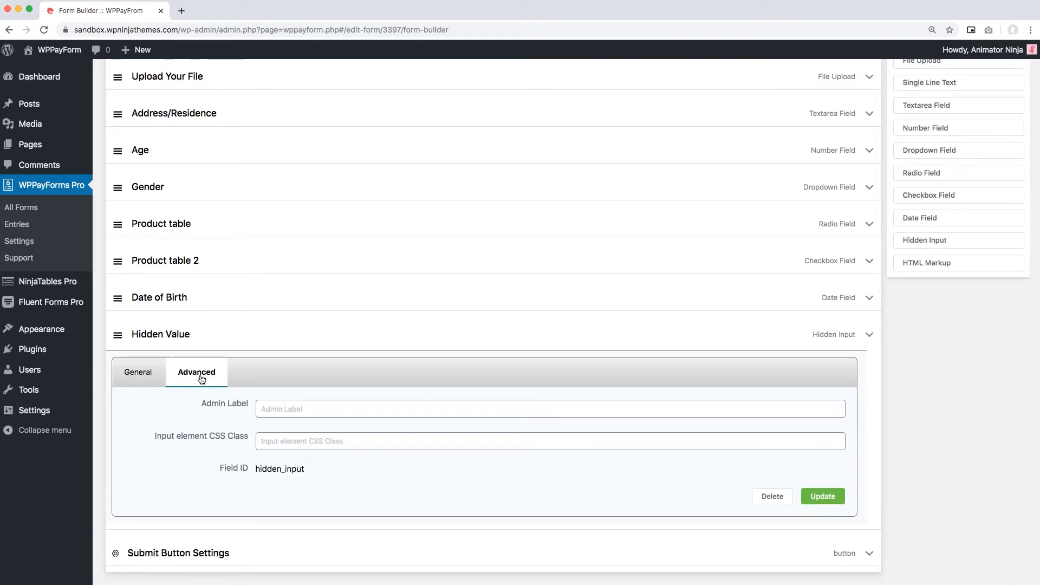
drag(178, 405, 230, 406)
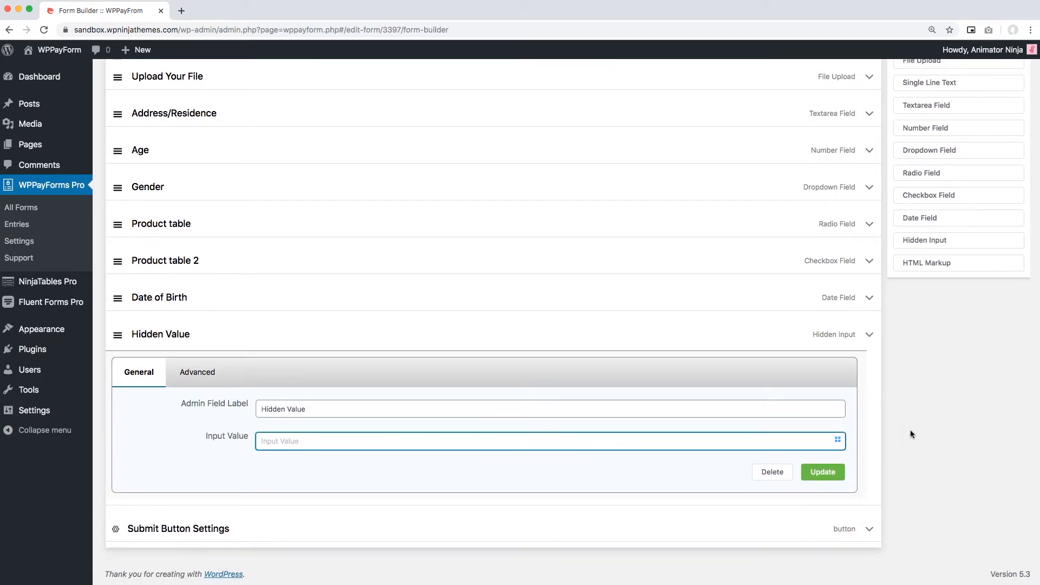
- Set the hidden field's input value to the User IP Address and Query String shortcodes, {other:user_ip}{querystring:YOUR_KEY}, and update the field
click(838, 440)
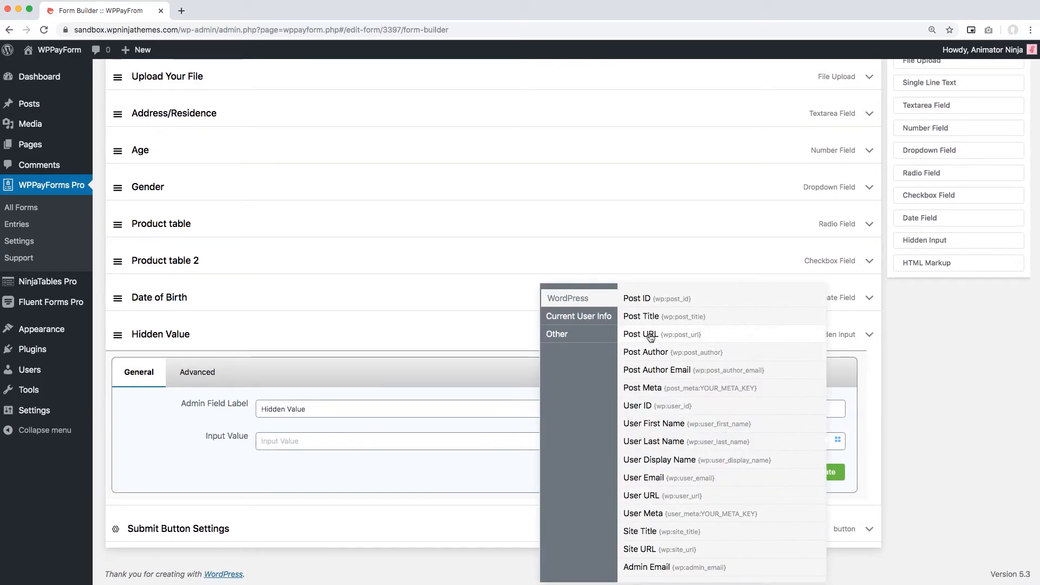
scroll(594, 337, up, 1)
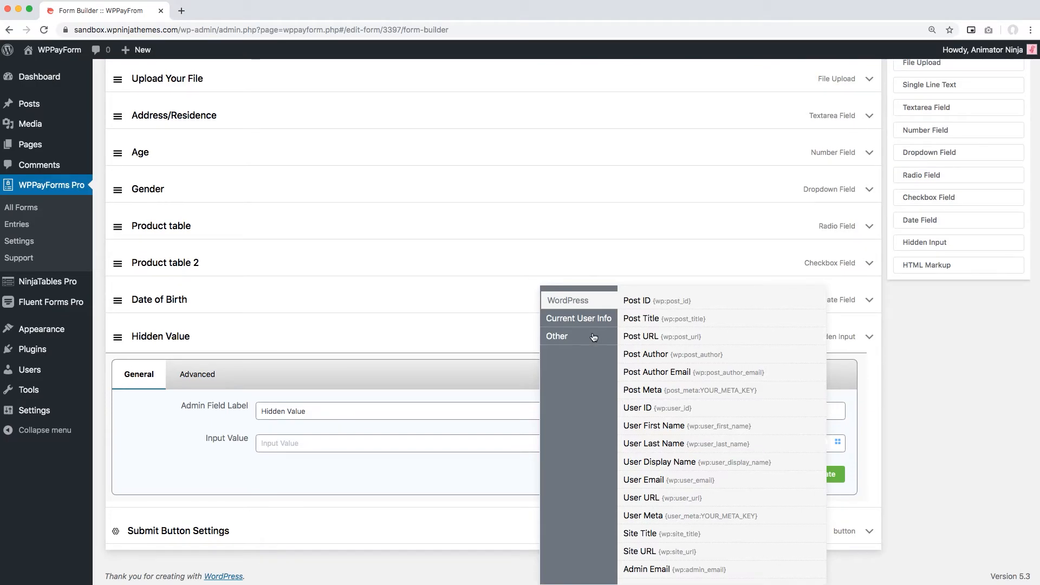
click(593, 338)
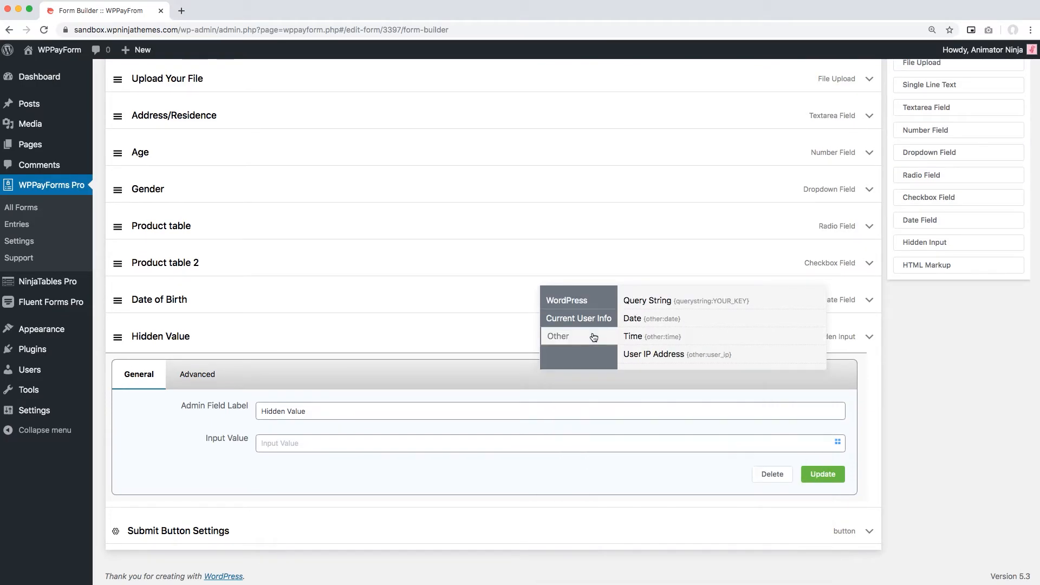
click(658, 356)
click(838, 443)
scroll(690, 442, down, 1)
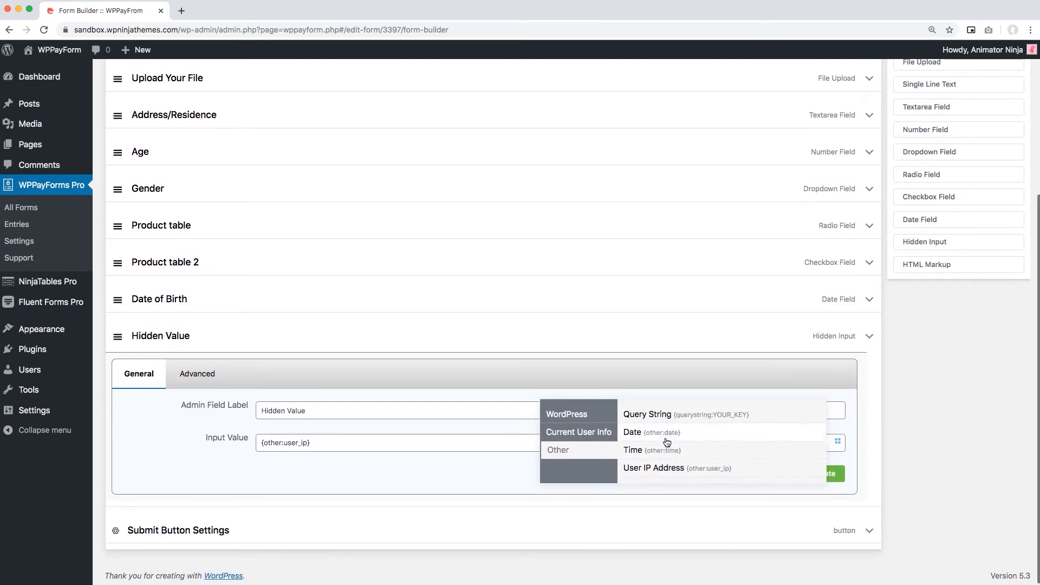
click(659, 413)
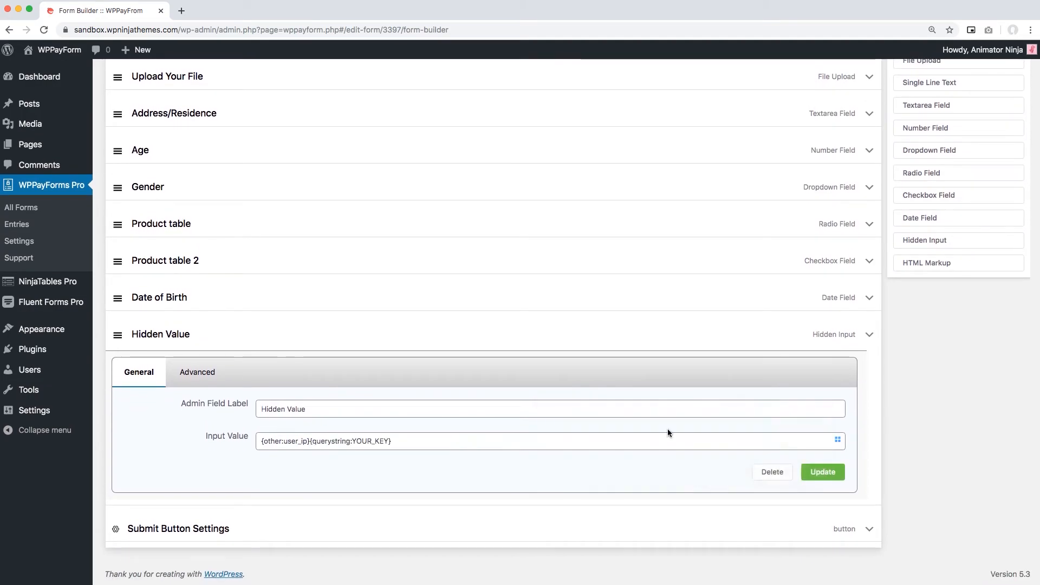
click(820, 472)
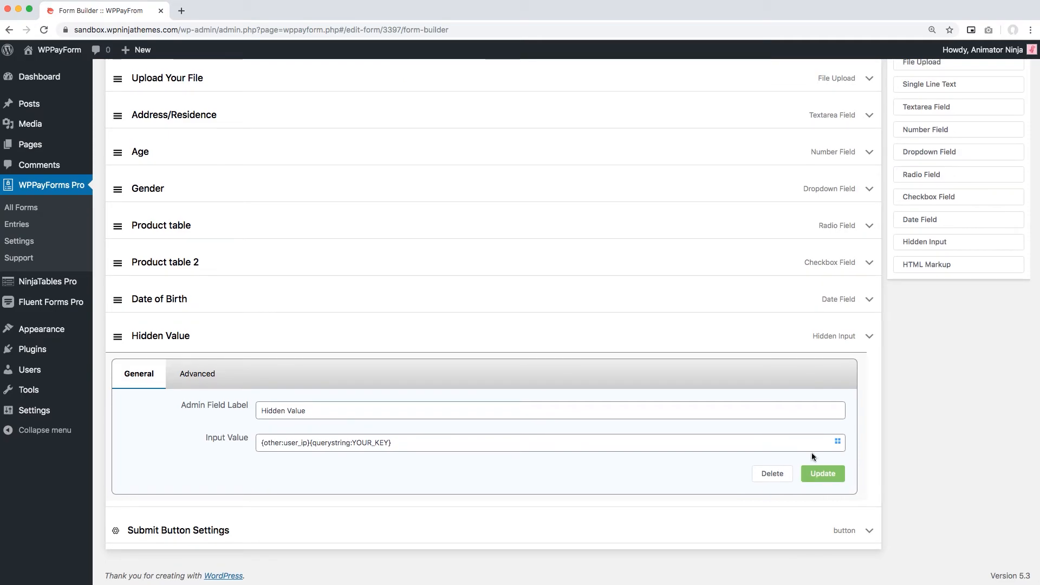
- Collapse the Hidden Value field and preview the form down to the Submit button
click(869, 336)
scroll(807, 343, up, 2)
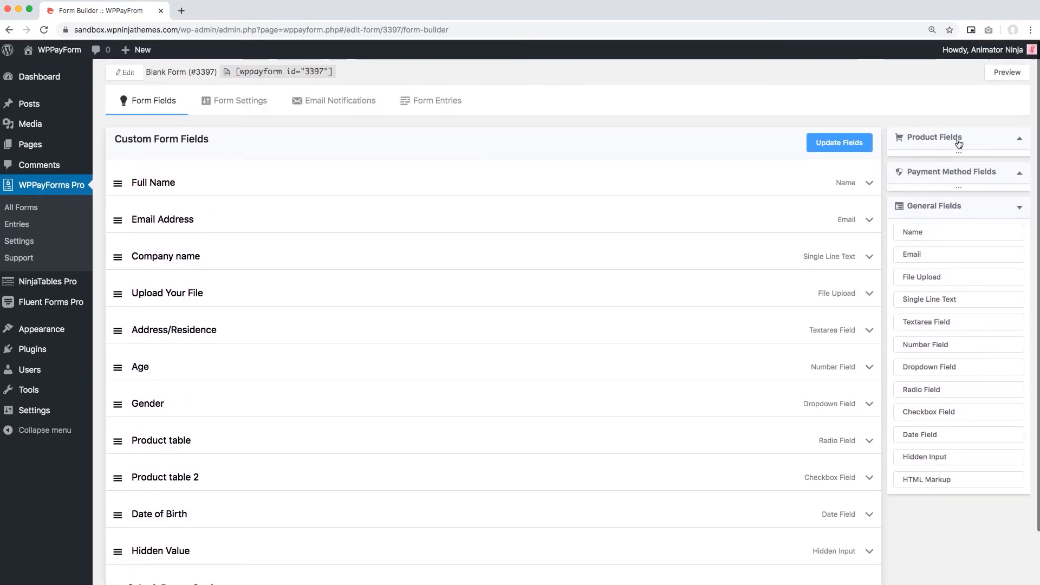
click(1009, 70)
scroll(680, 269, down, 10)
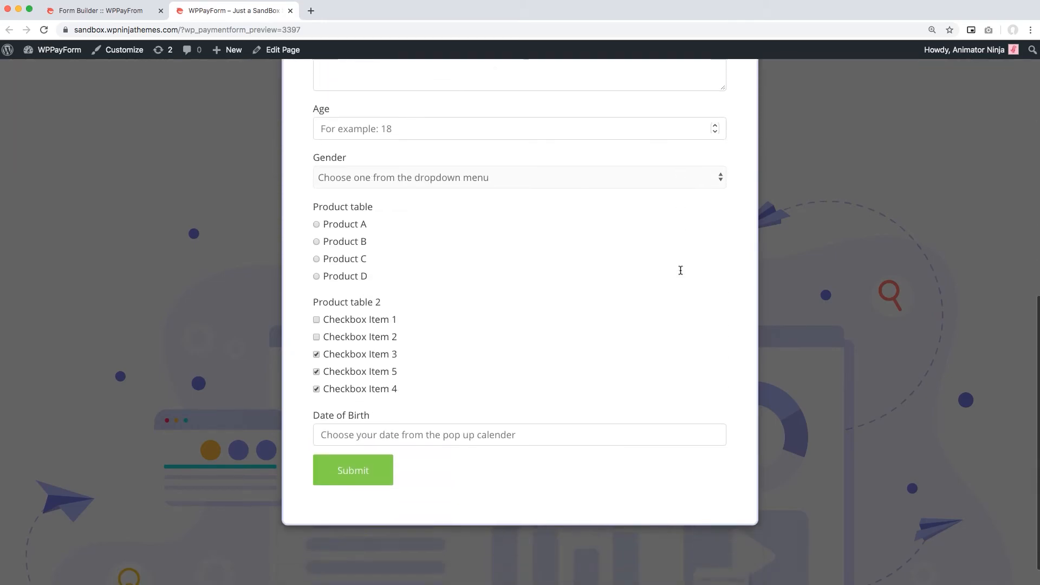
- Fill in the preview form's full name and email address, and enter z as the company name
scroll(486, 435, up, 8)
click(343, 185)
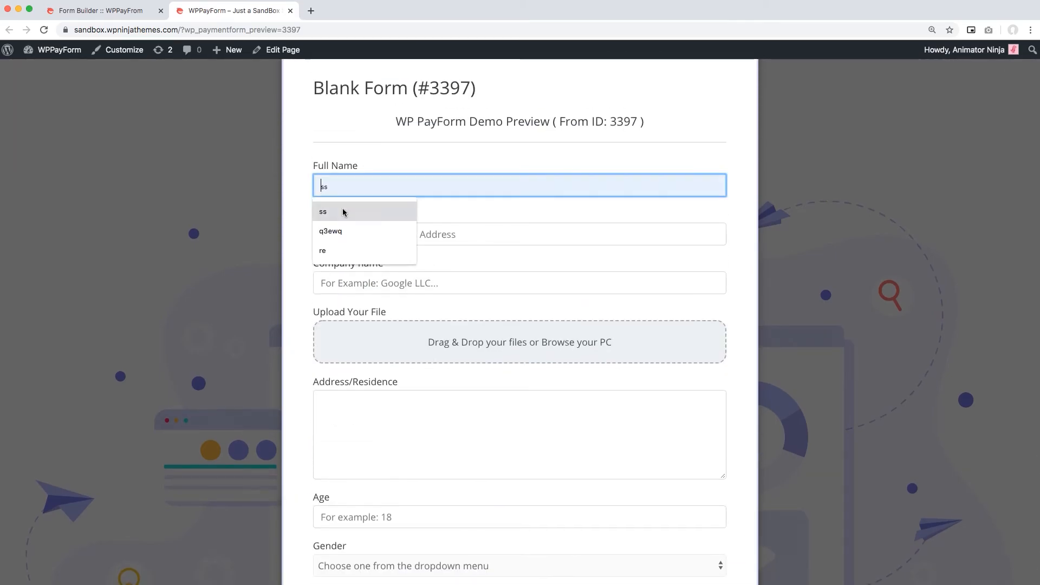
click(344, 211)
click(345, 234)
click(346, 261)
click(346, 282)
text(z)
click(511, 342)
click(621, 92)
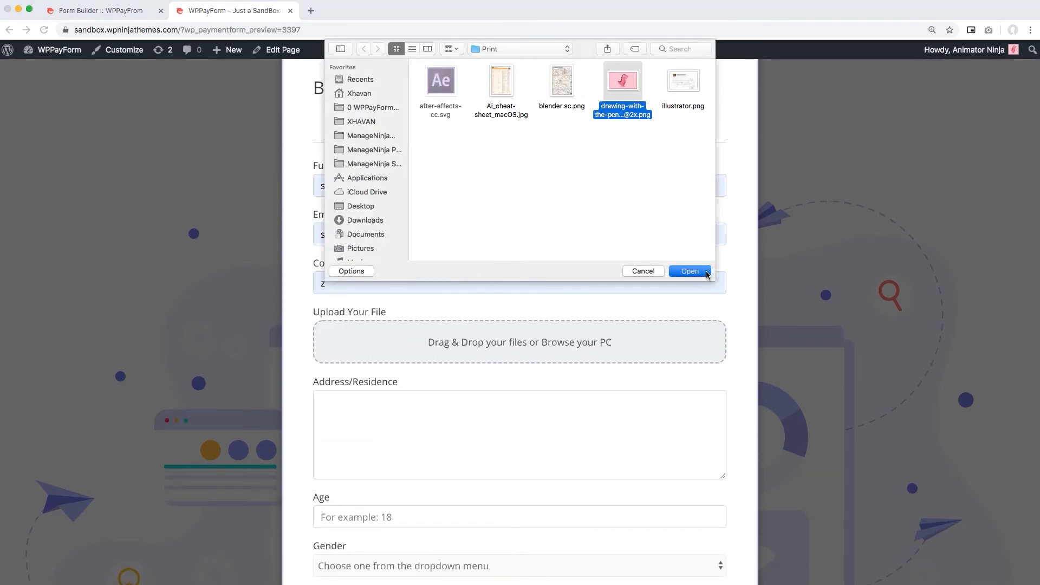
click(689, 273)
- Enter a sample address in Address/Residence and set Age to 16
scroll(512, 395, down, 1)
scroll(512, 395, down, 2)
click(443, 395)
text(a)
scroll(443, 395, down, 1)
click(401, 452)
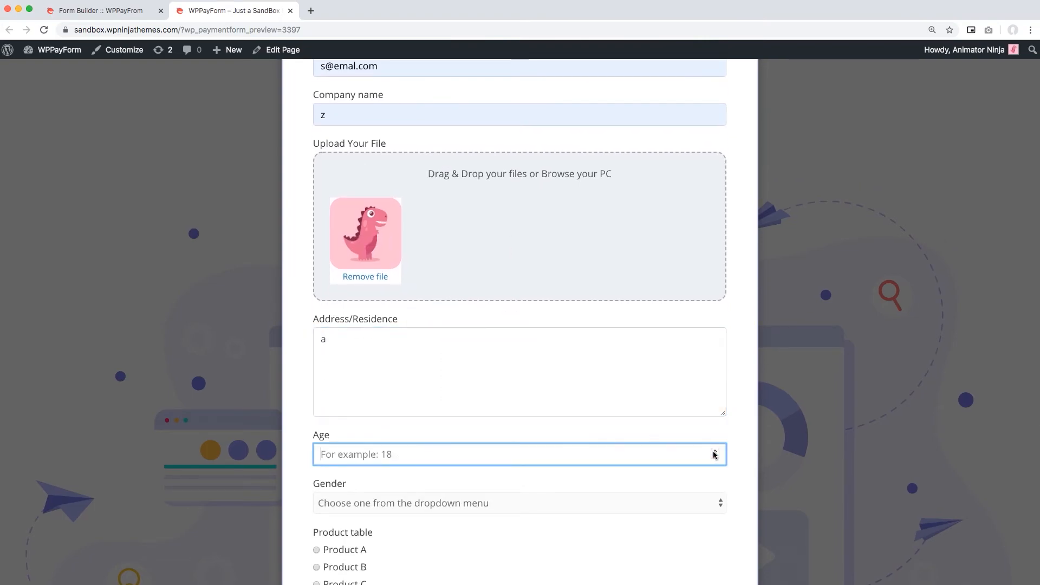
- Set Gender to Male and choose Product B in the Product table
scroll(538, 511, down, 1)
click(404, 484)
click(388, 495)
scroll(403, 512, down, 3)
click(345, 383)
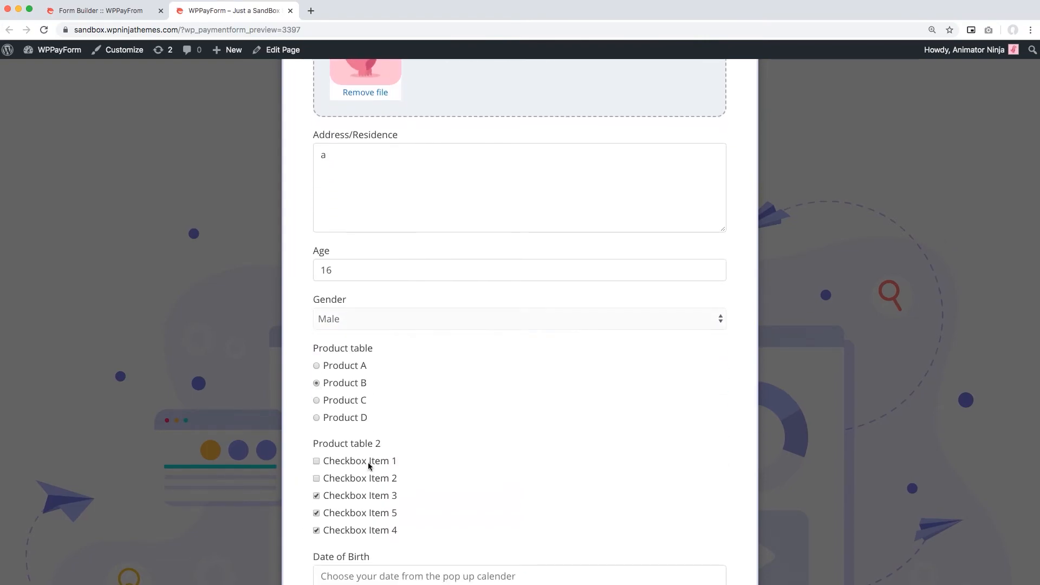
- Choose a date of birth from the pop-up calendar, adjusting its year, and submit the form
scroll(352, 447, down, 3)
click(420, 407)
click(378, 310)
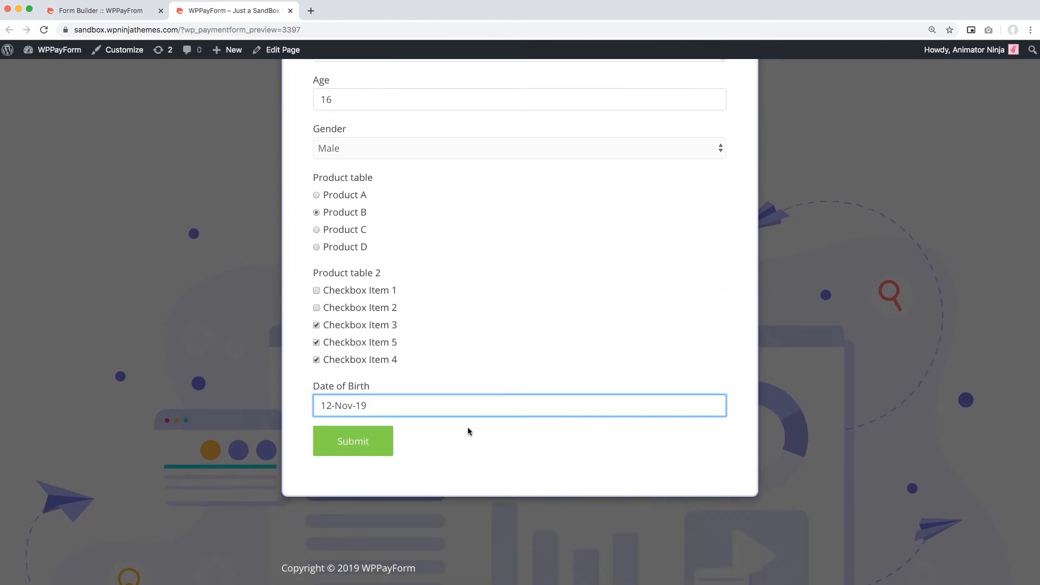
click(362, 410)
click(440, 232)
text(1992)
click(431, 313)
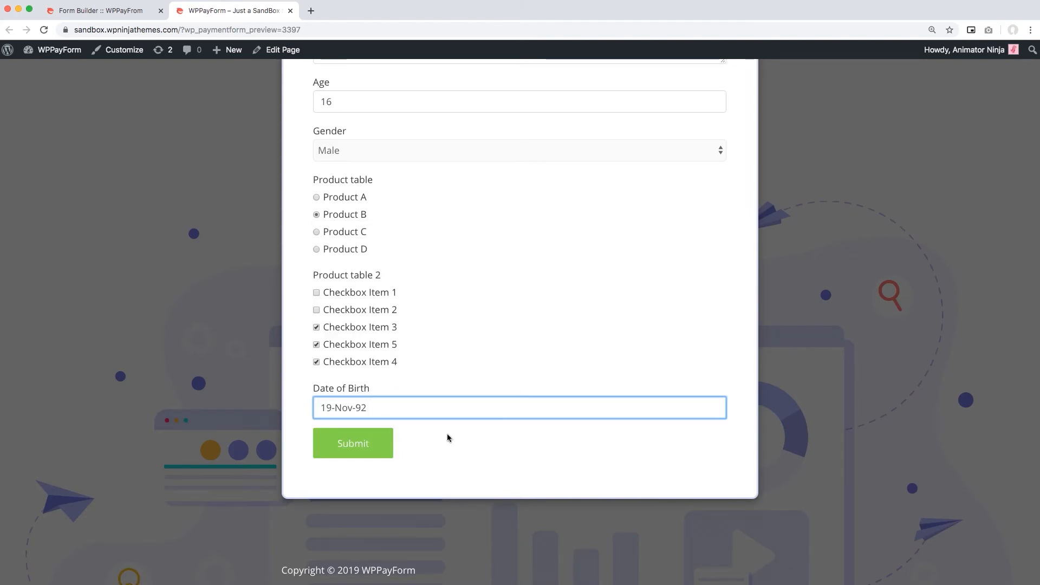
click(389, 448)
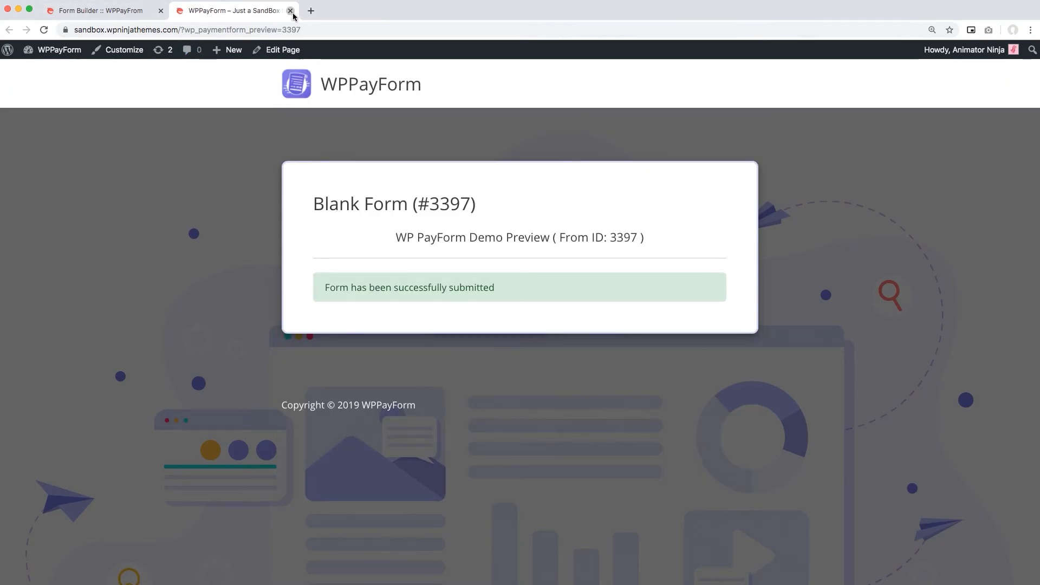
- Close the preview, open the new submission in the form's entries and examine its data down to the hidden value
click(290, 11)
click(429, 100)
click(348, 201)
scroll(205, 386, down, 3)
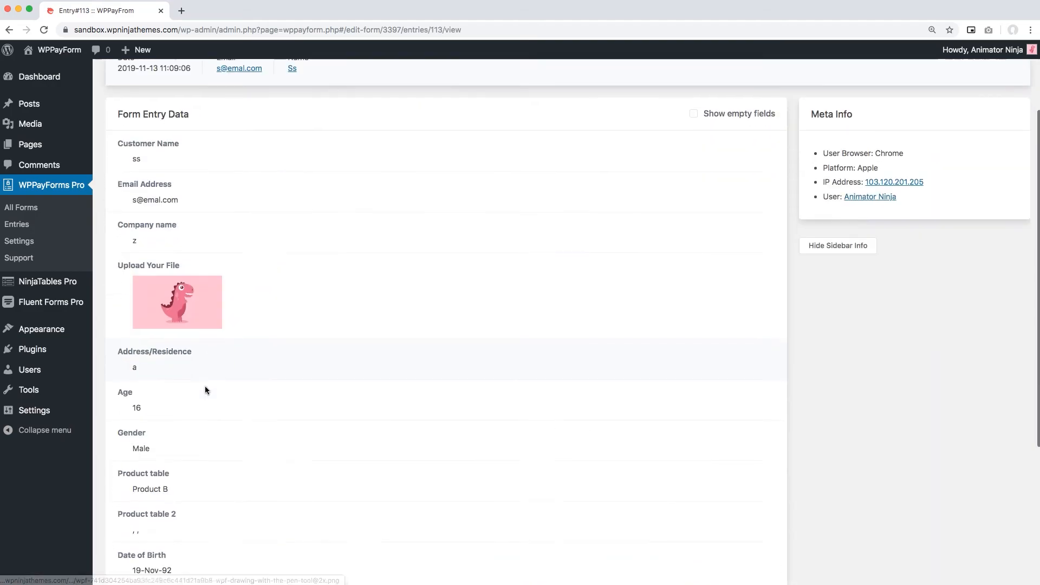
scroll(204, 386, down, 5)
drag(133, 389, 188, 391)
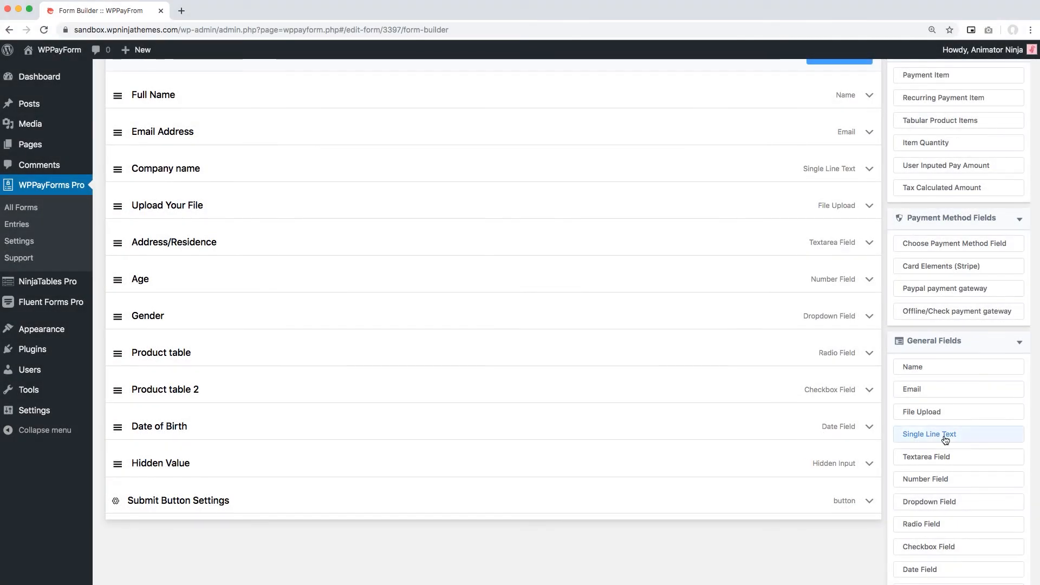
- Return to the form builder and add an HTML Markup field below Hidden Value
scroll(945, 440, down, 1)
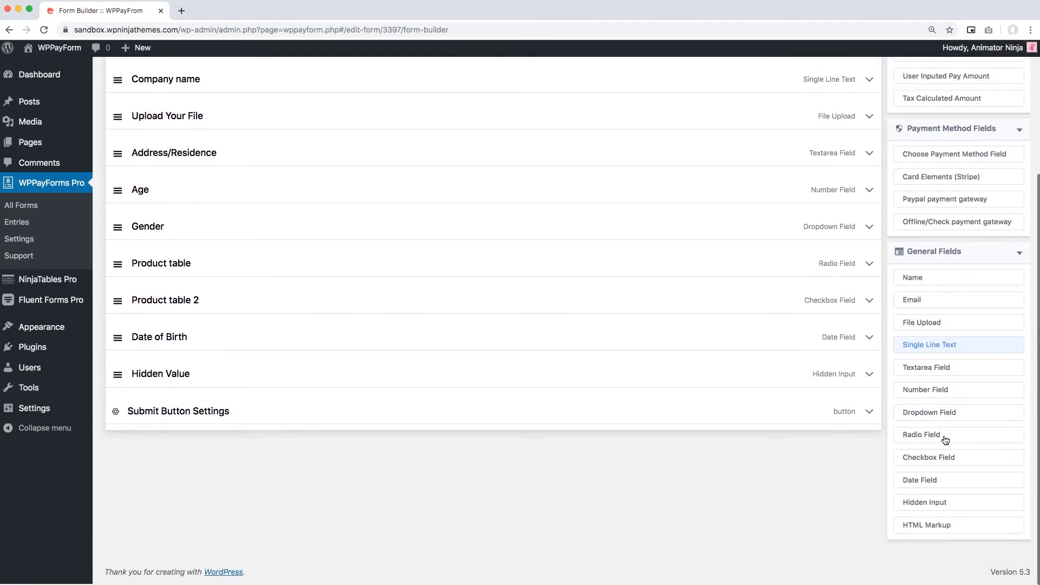
click(943, 530)
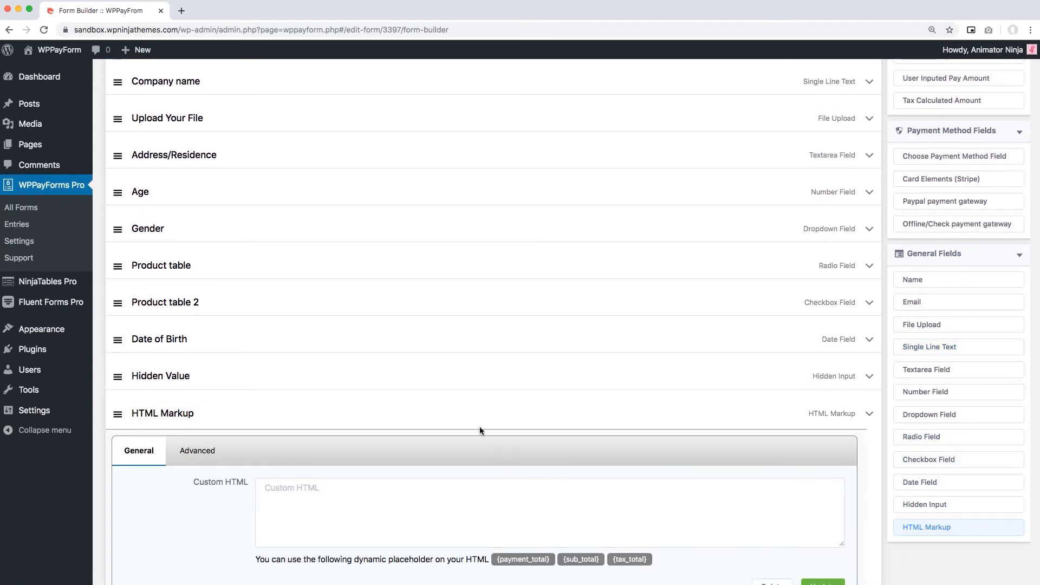
scroll(479, 430, down, 2)
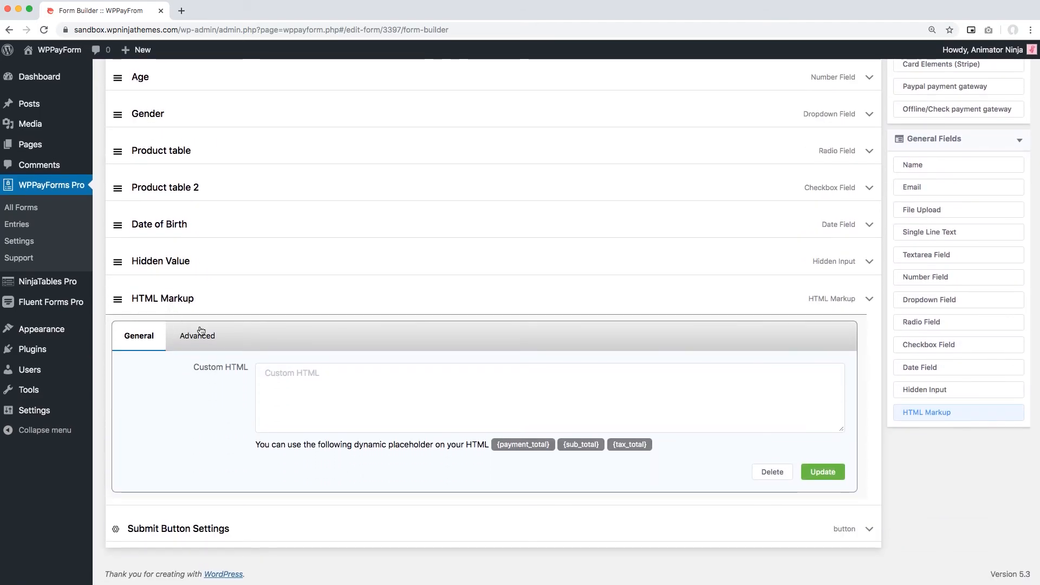
click(339, 381)
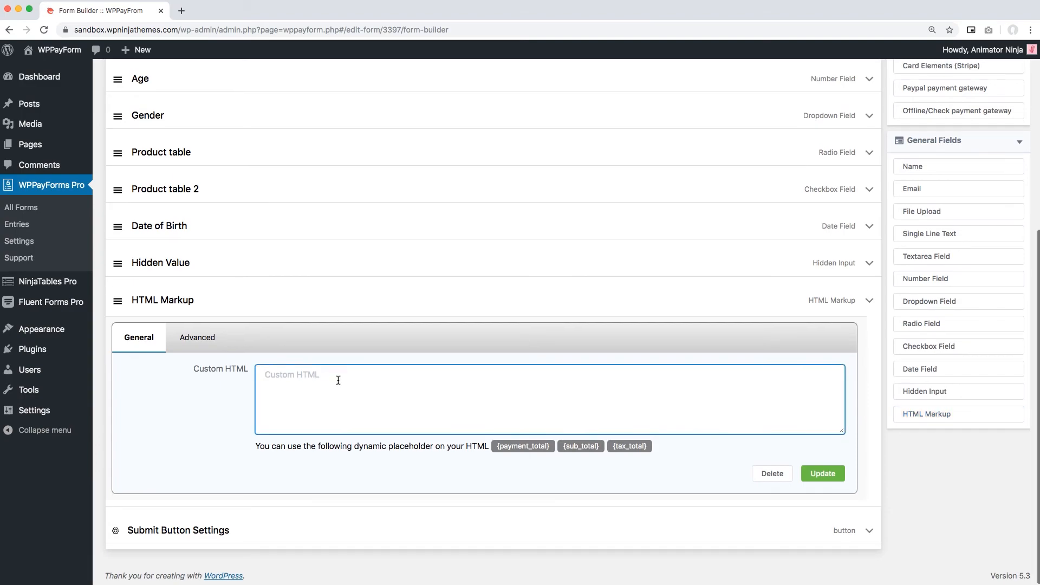
text(following dynamic placeholder on your HTML)
key(super+a)
key(BackSpace)
- Copy the {payment_total} placeholder into the HTML Markup field's Custom HTML
drag(296, 447, 621, 447)
click(496, 443)
drag(497, 446, 538, 449)
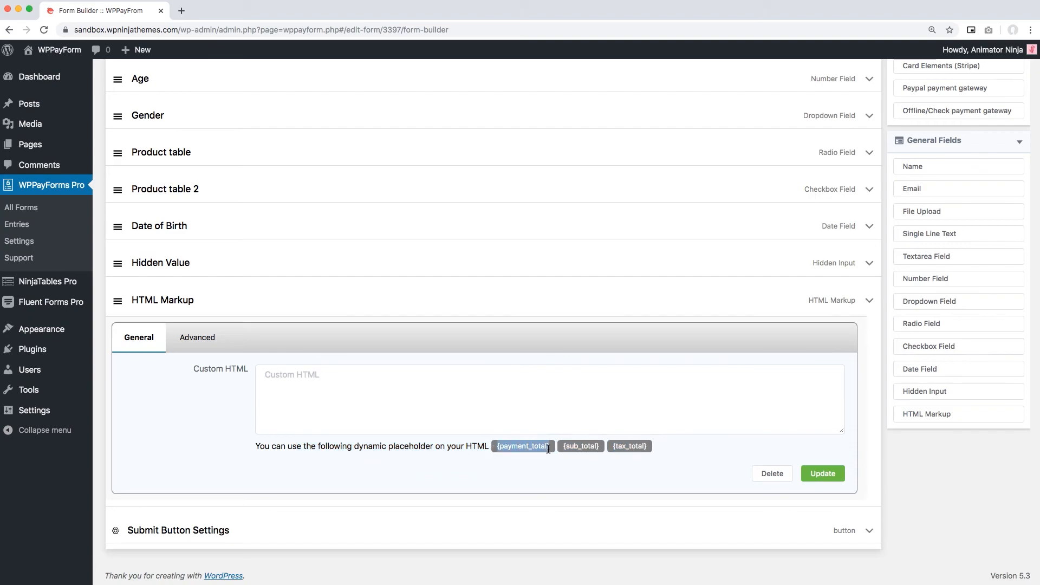
right_click(548, 448)
click(501, 464)
click(396, 387)
right_click(395, 387)
click(422, 458)
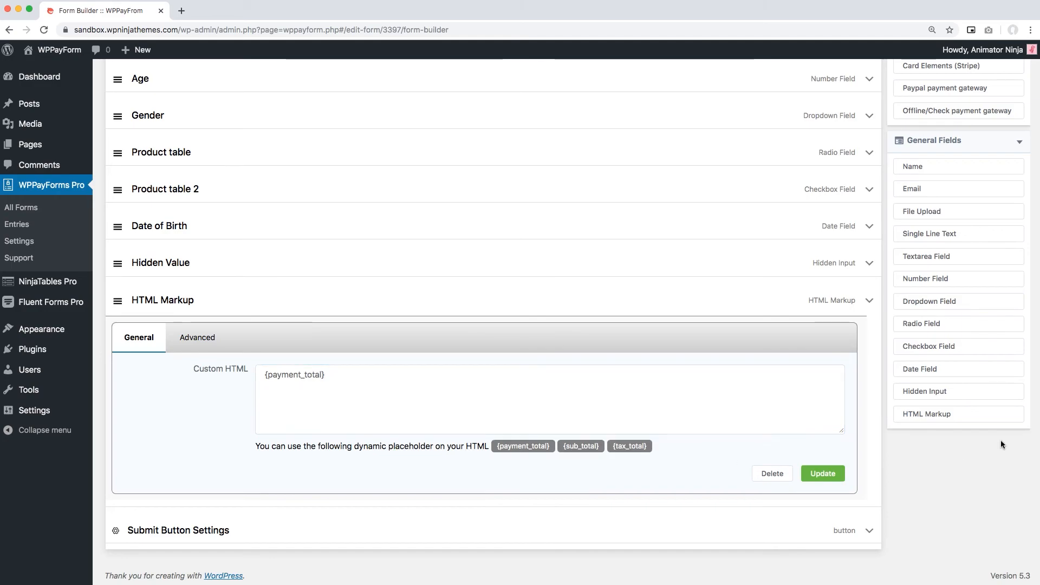
right_click(325, 377)
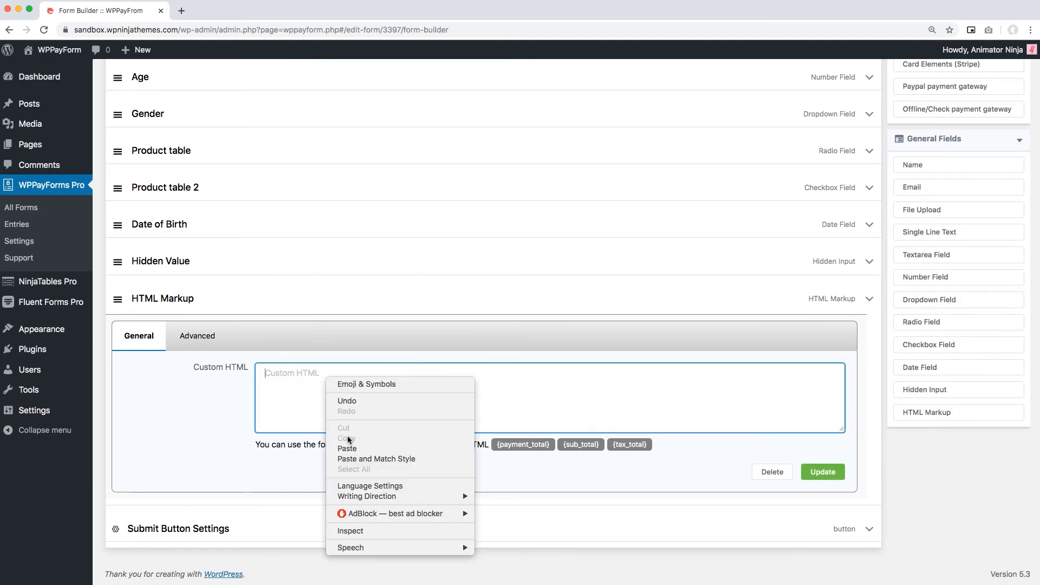
click(350, 447)
click(828, 475)
- Preview the form down to the website link above Submit, and collapse the HTML Markup field back in the builder
scroll(690, 459, up, 5)
scroll(921, 102, up, 1)
click(1022, 74)
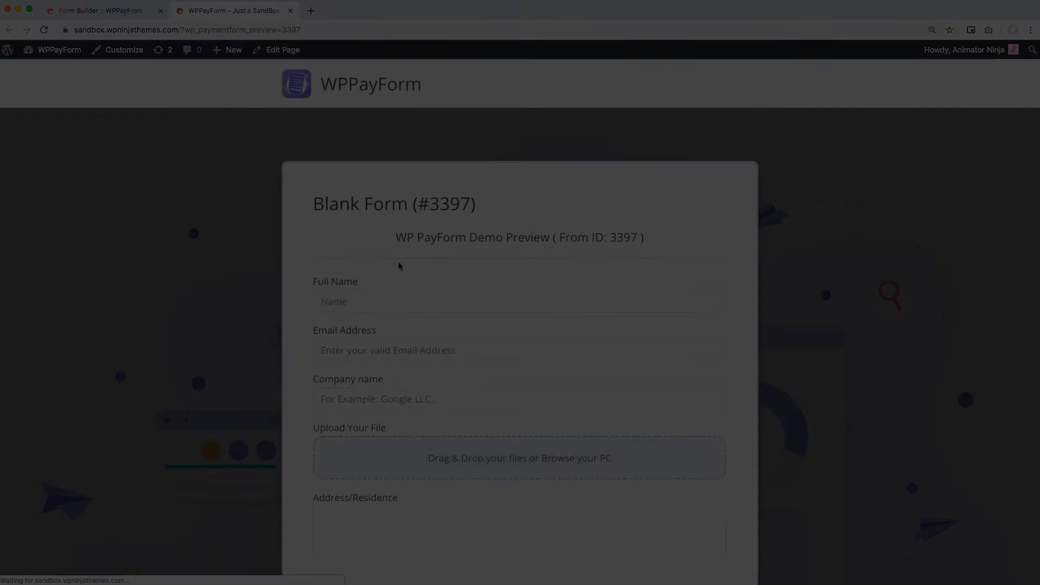
scroll(398, 265, down, 10)
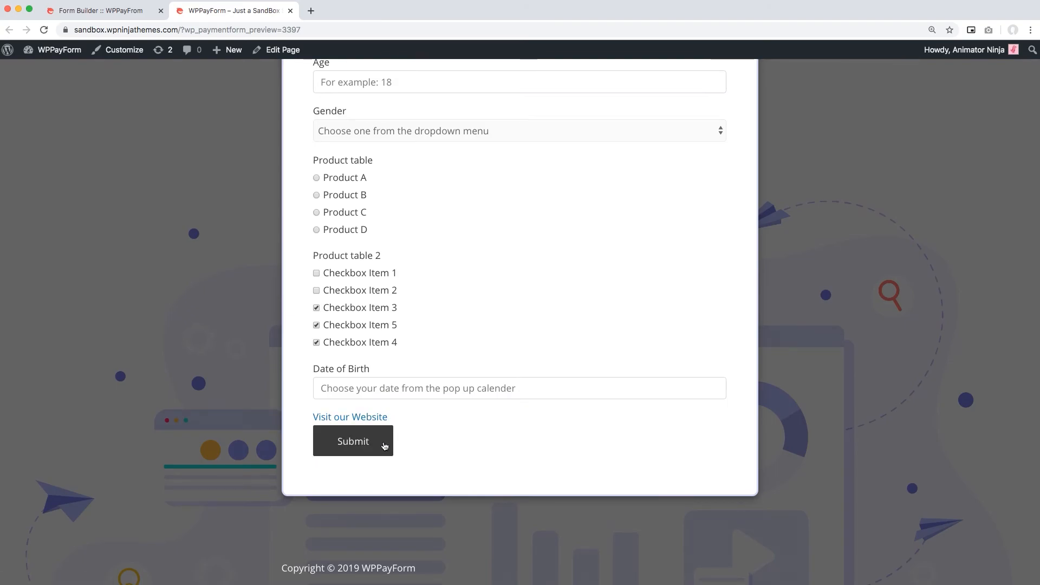
scroll(390, 443, up, 10)
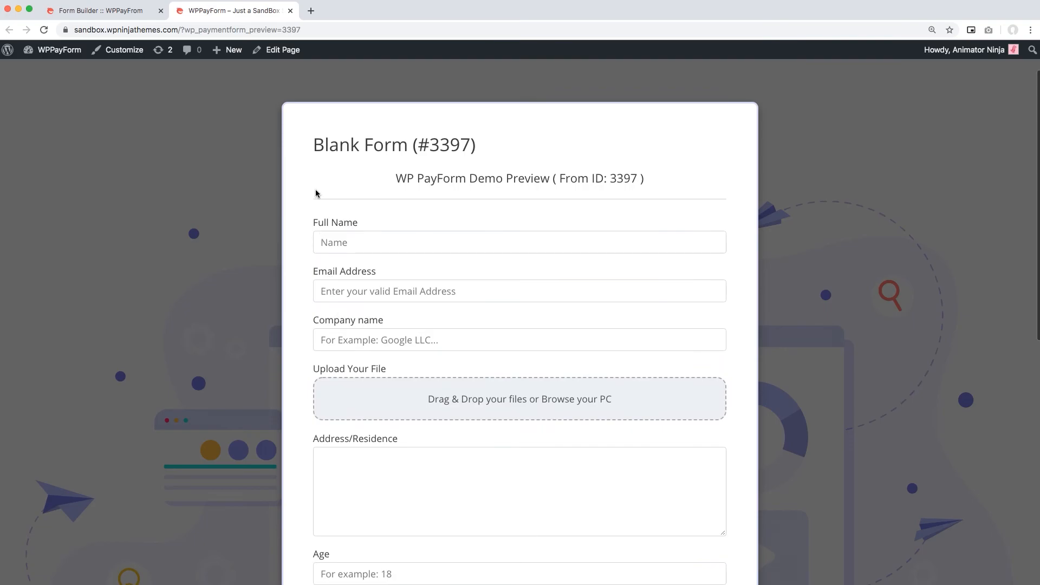
click(290, 11)
scroll(375, 268, down, 5)
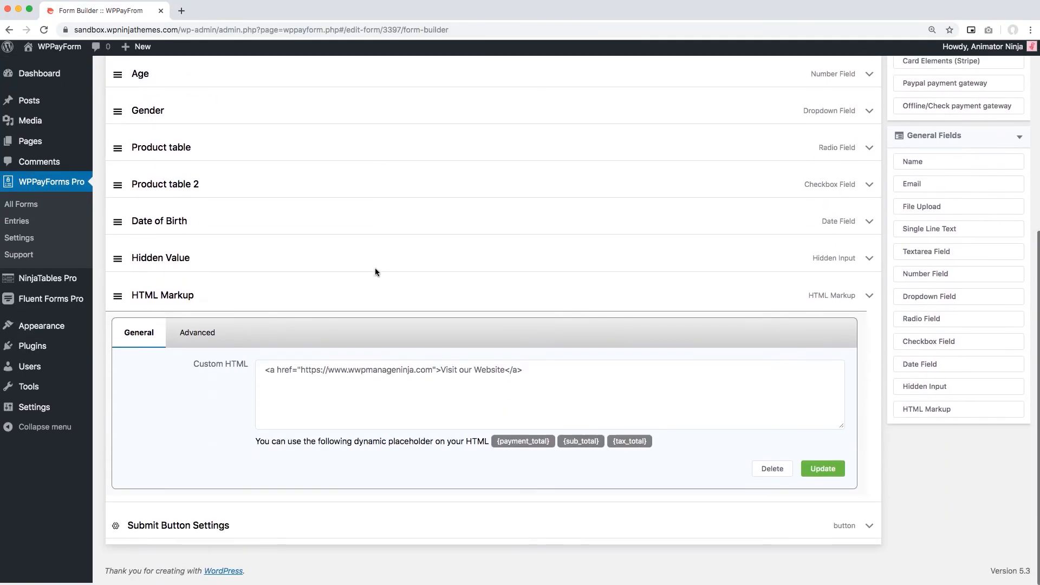
click(869, 301)
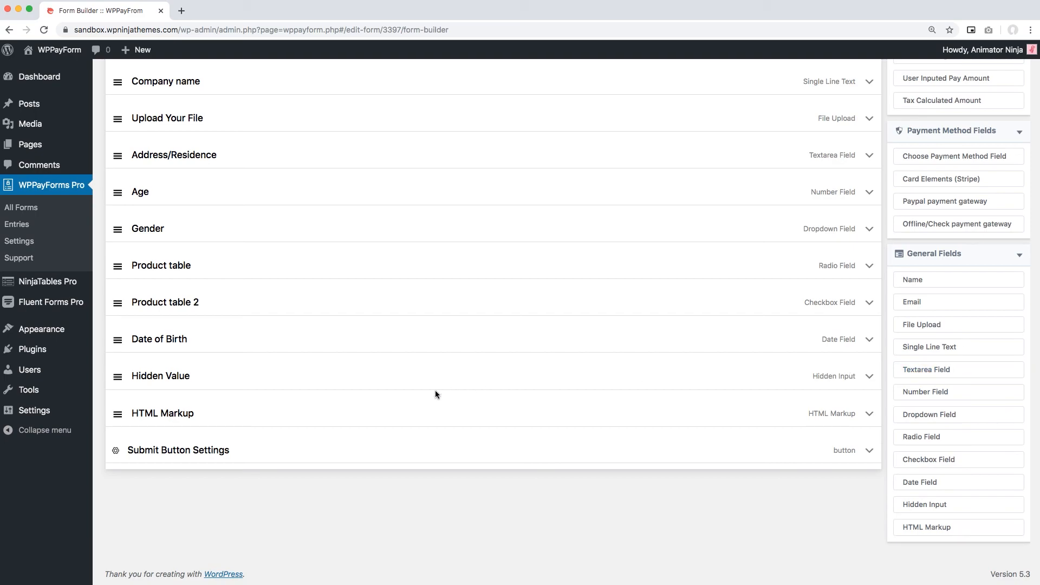
- Reorder the fields by moving HTML Markup above Full Name, and Age and Date of Birth up to just below Email Address
scroll(347, 412, up, 2)
scroll(135, 465, up, 2)
drag(119, 494, 111, 108)
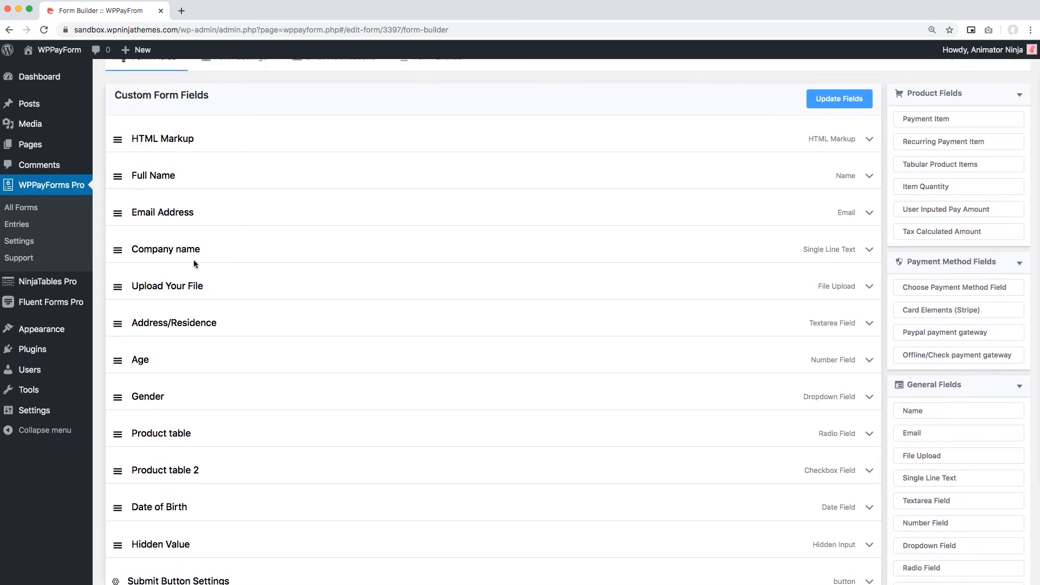
drag(117, 360, 117, 249)
drag(118, 507, 119, 233)
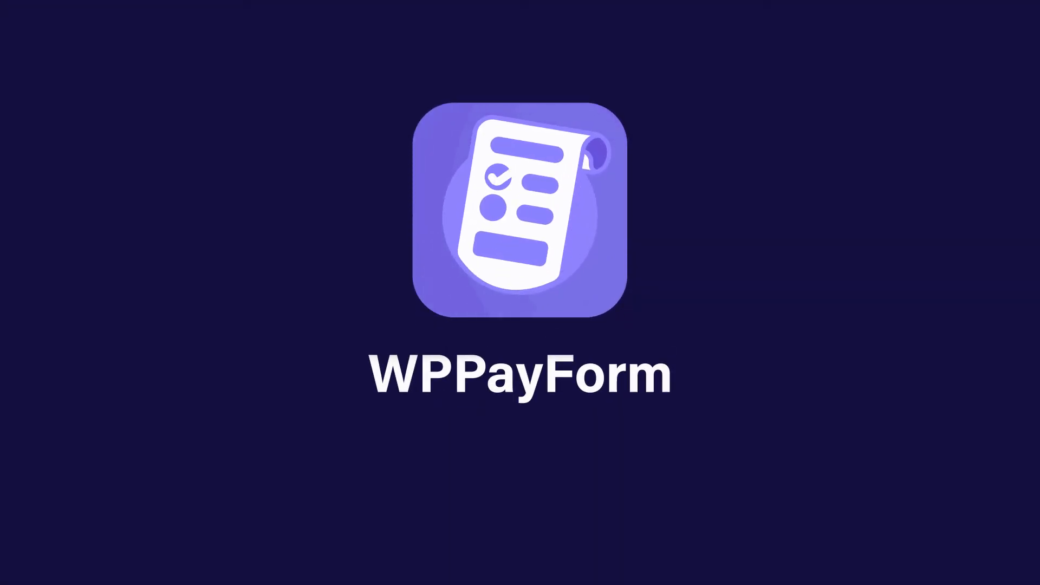